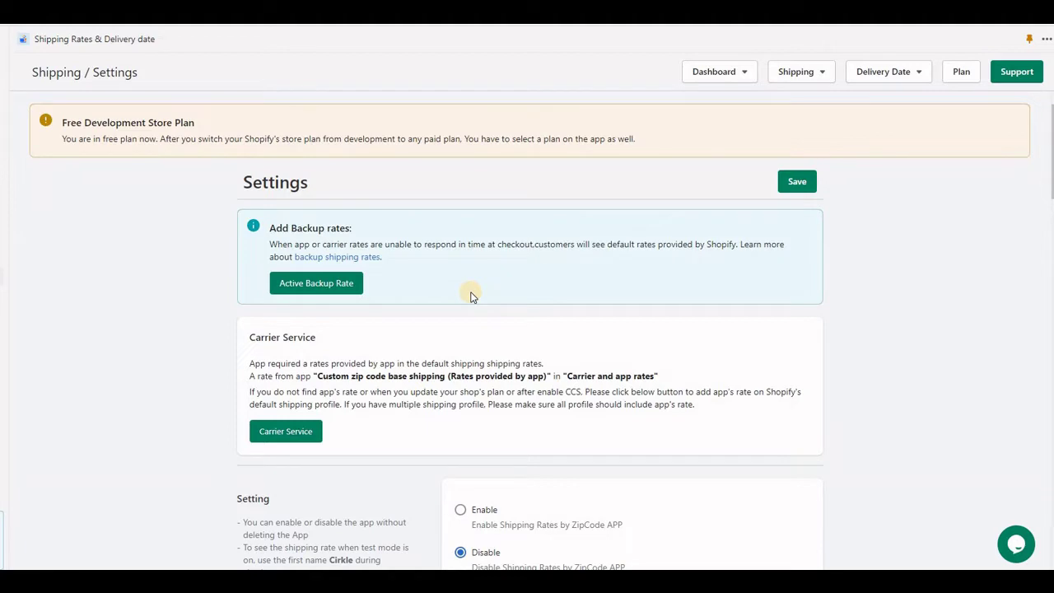
Read the five-line setup checklist, then return to the carrier-calculated shipping forum reply
key(alt+Tab)
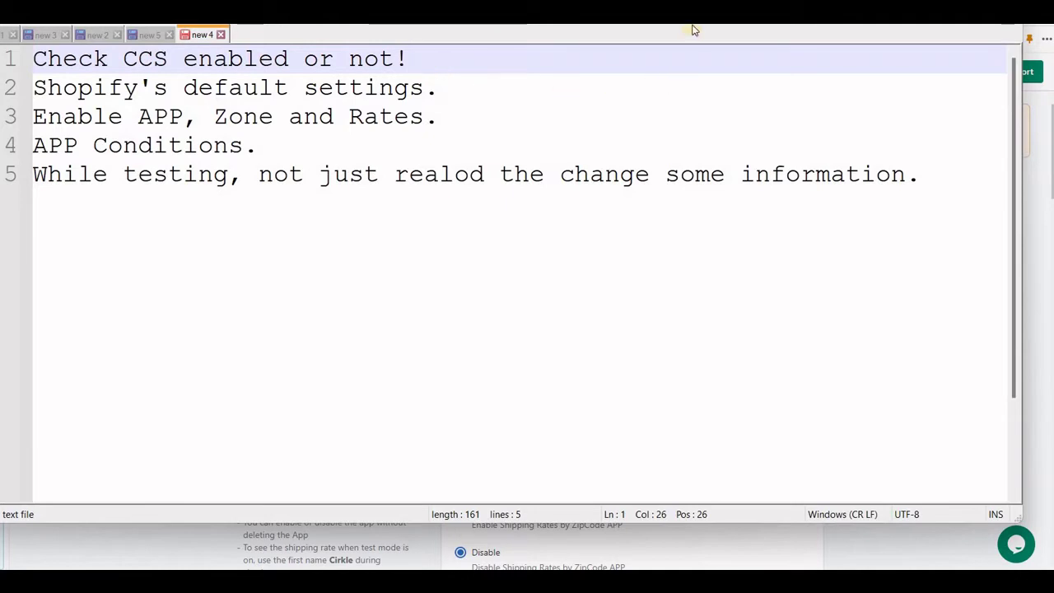
key(alt+Tab)
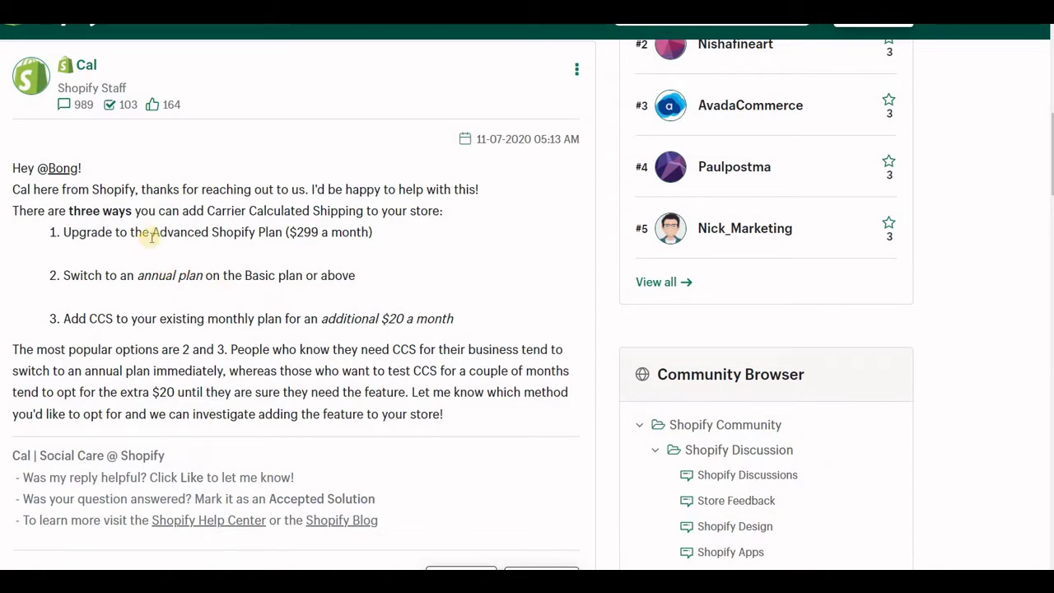
drag(159, 232, 267, 254)
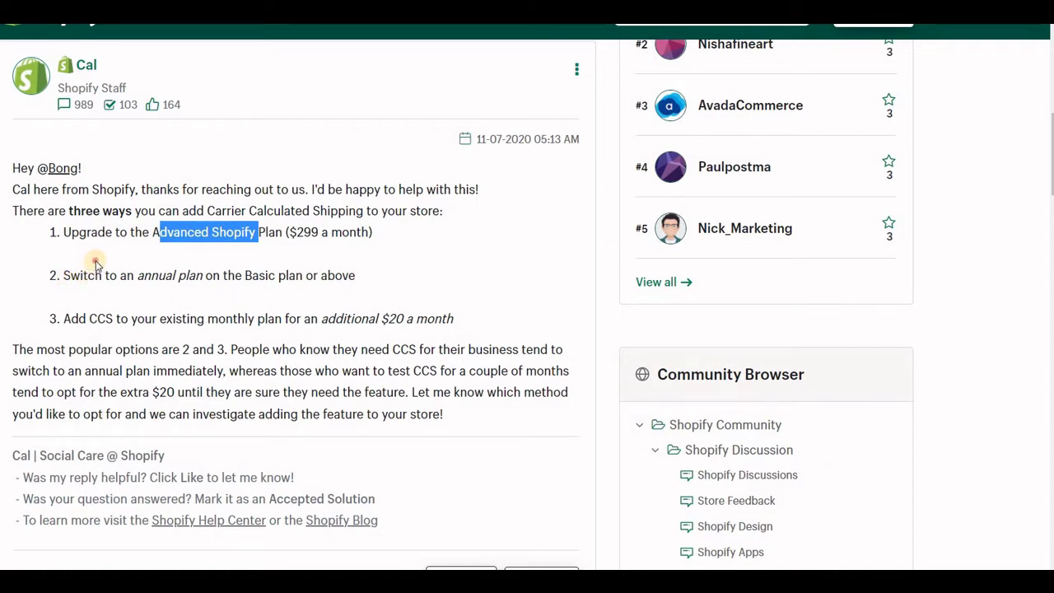
click(145, 280)
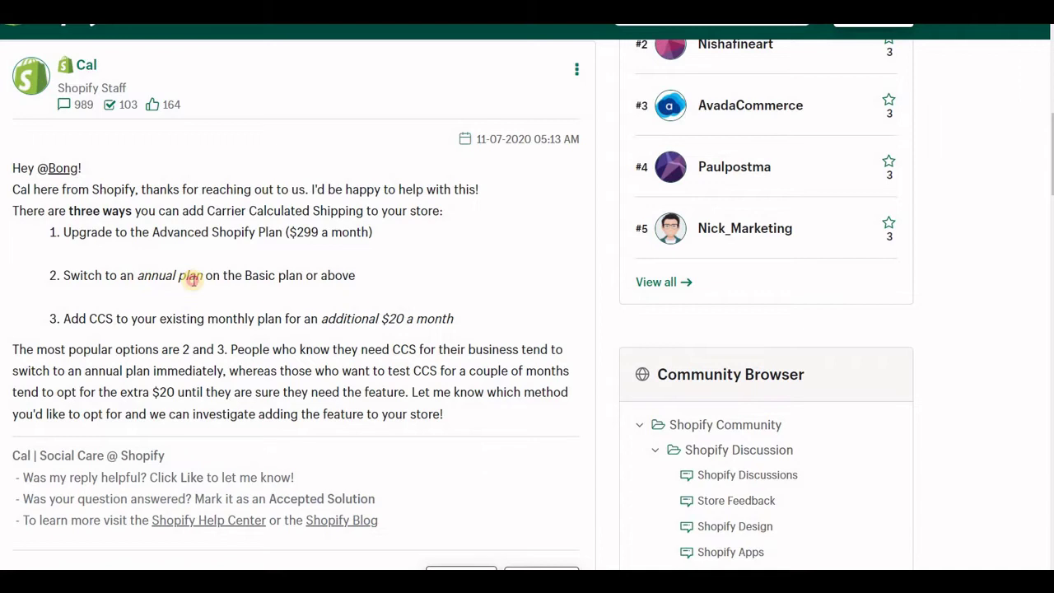
drag(138, 277, 204, 278)
click(255, 288)
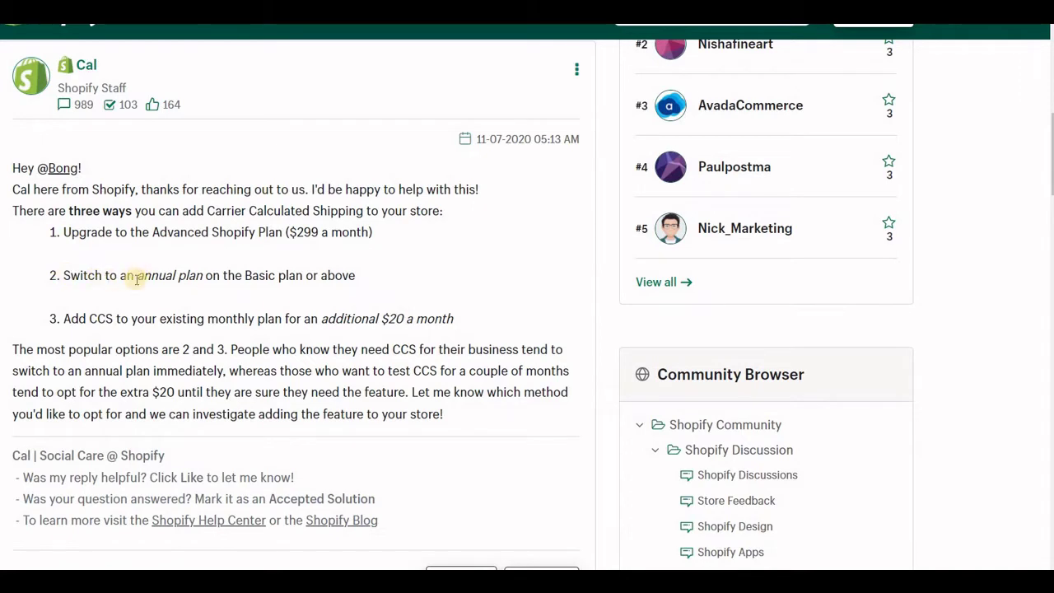
drag(137, 278, 205, 276)
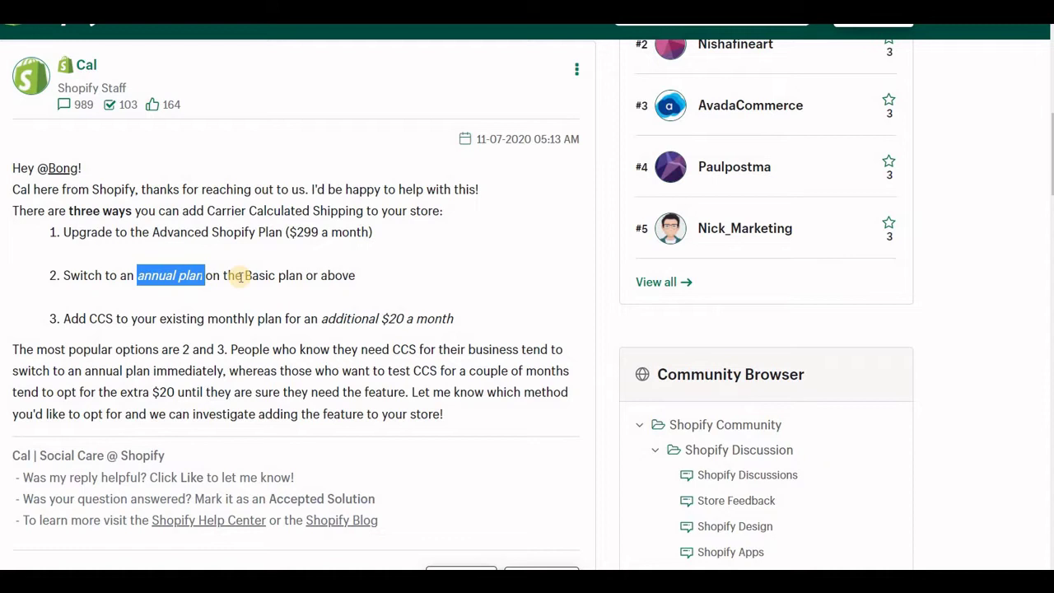
click(238, 277)
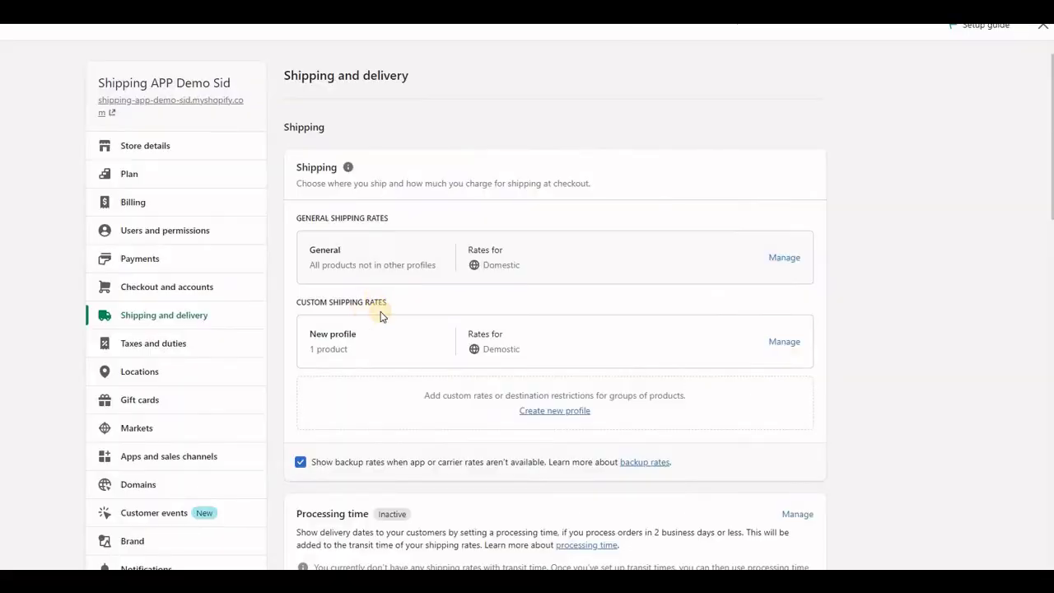
Add the app's Custom zip code base shipping carrier rate to General's Domestic zone
click(786, 258)
click(782, 258)
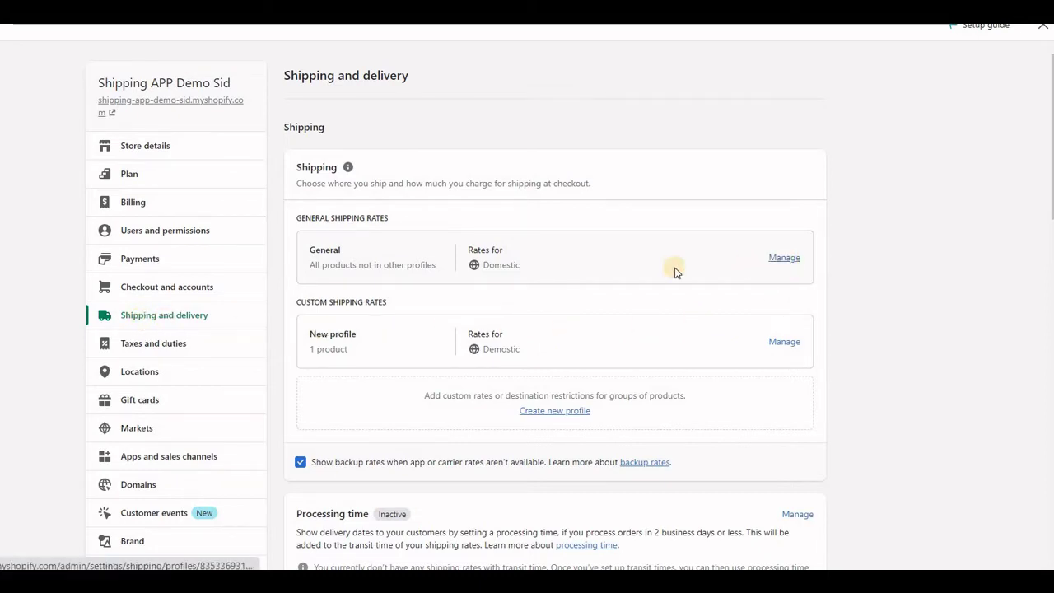
scroll(392, 363, down, 2)
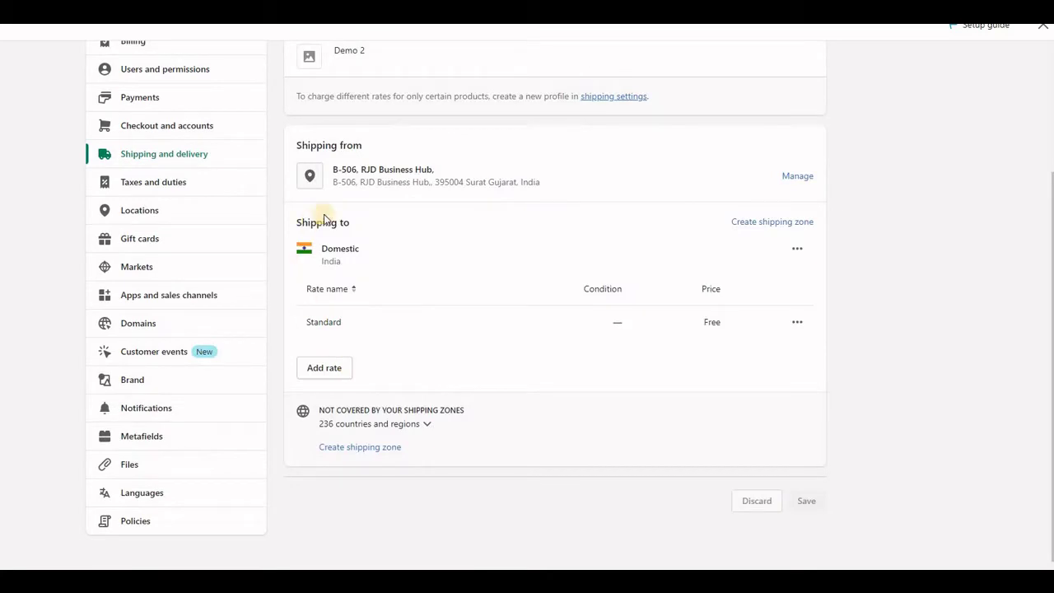
click(324, 369)
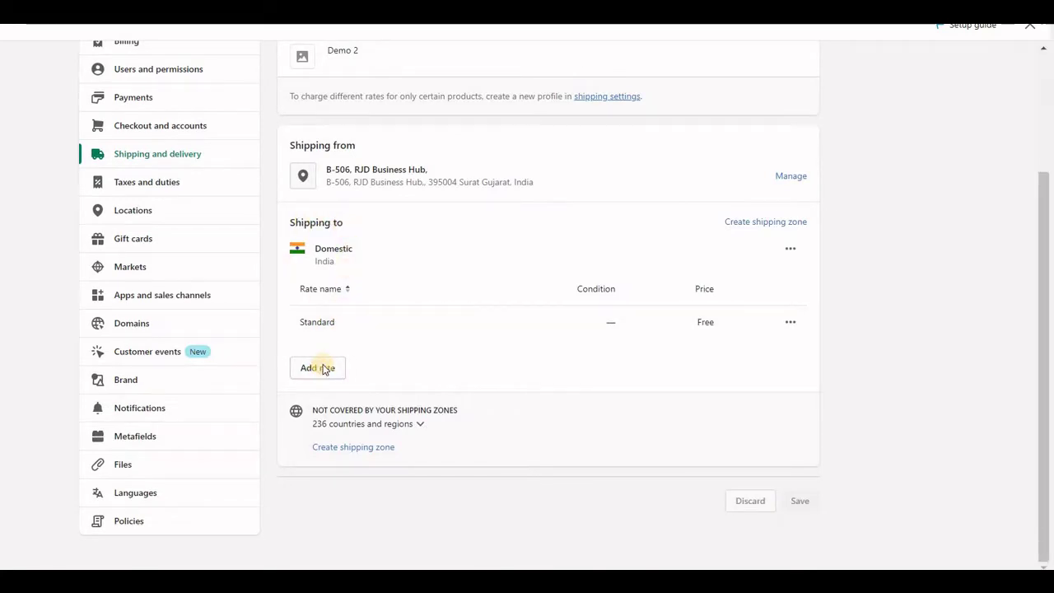
click(280, 240)
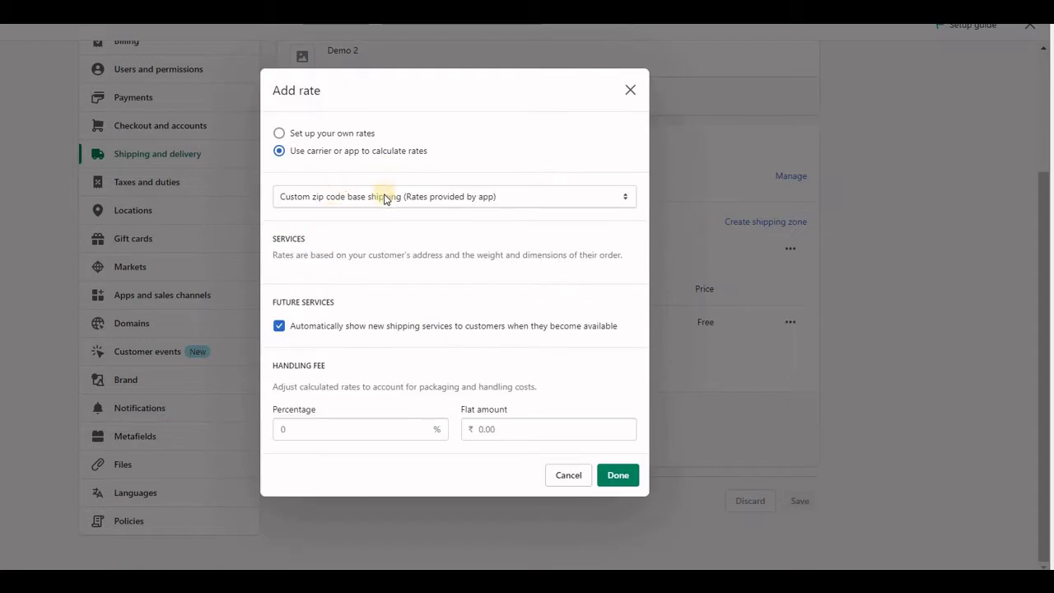
click(384, 197)
click(384, 199)
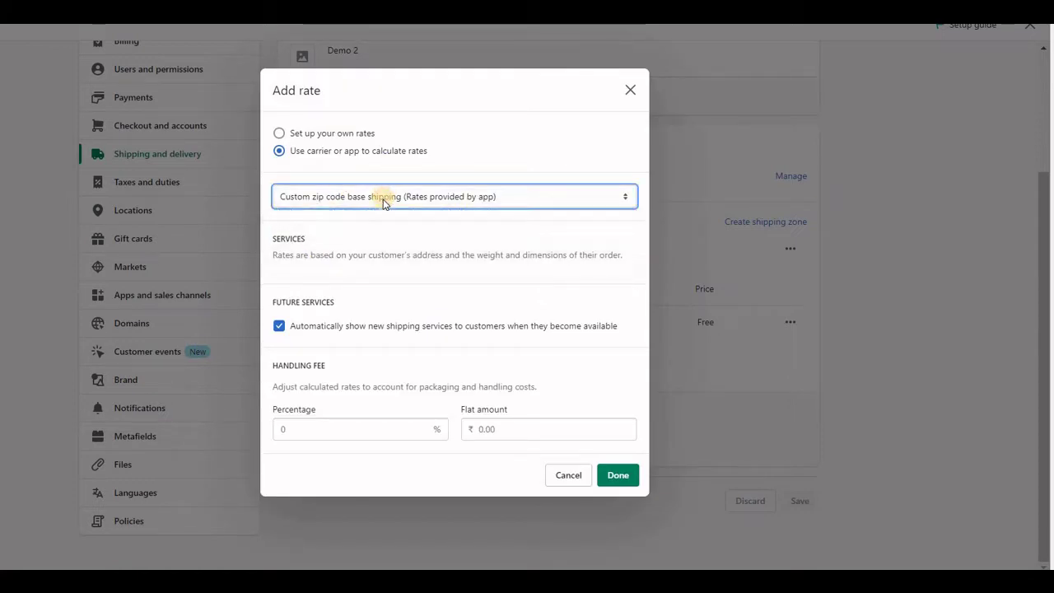
click(617, 477)
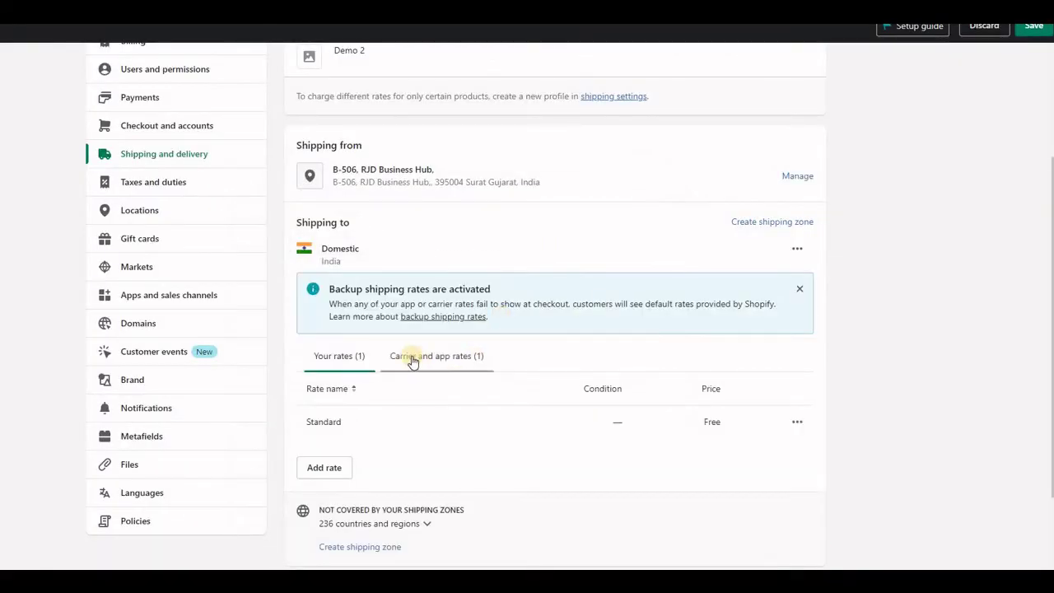
Save the updated General shipping profile
scroll(446, 360, down, 1)
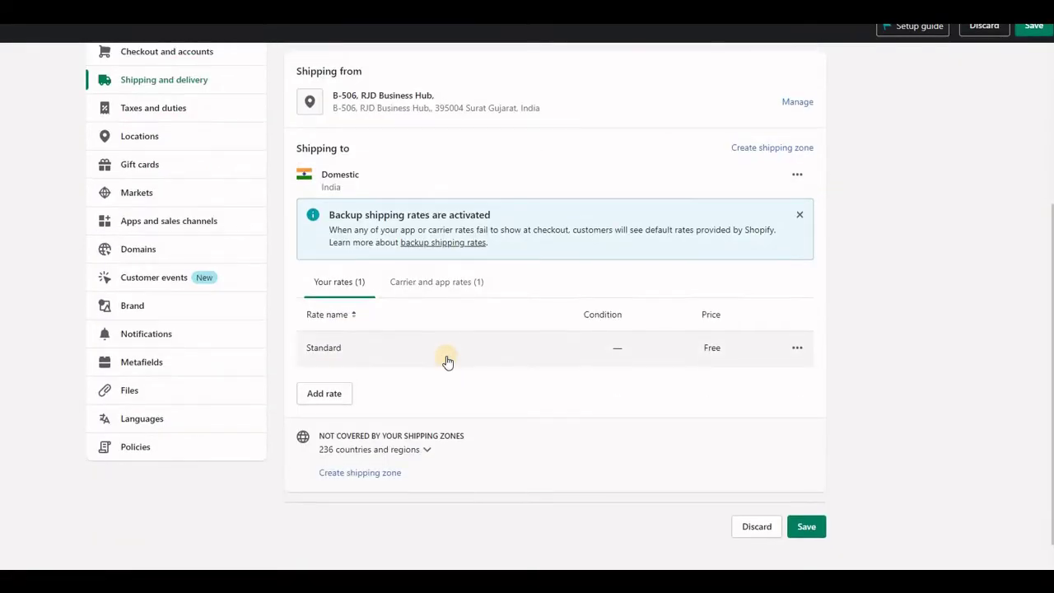
scroll(729, 516, up, 1)
scroll(729, 515, down, 1)
click(805, 523)
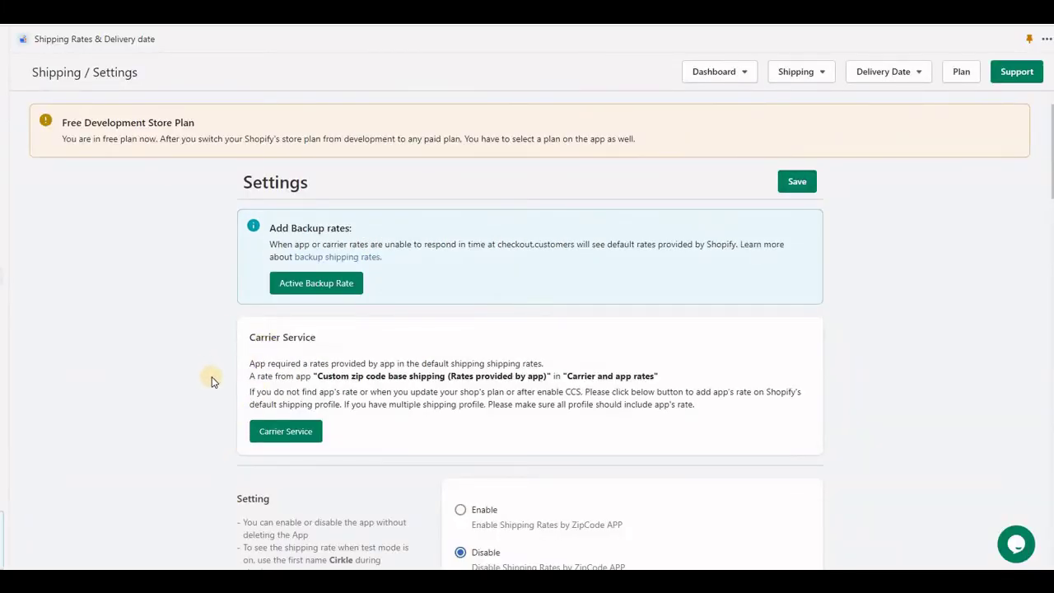
Run the app's Carrier Service to add its rate to the default profile, then recheck the checklist
click(280, 434)
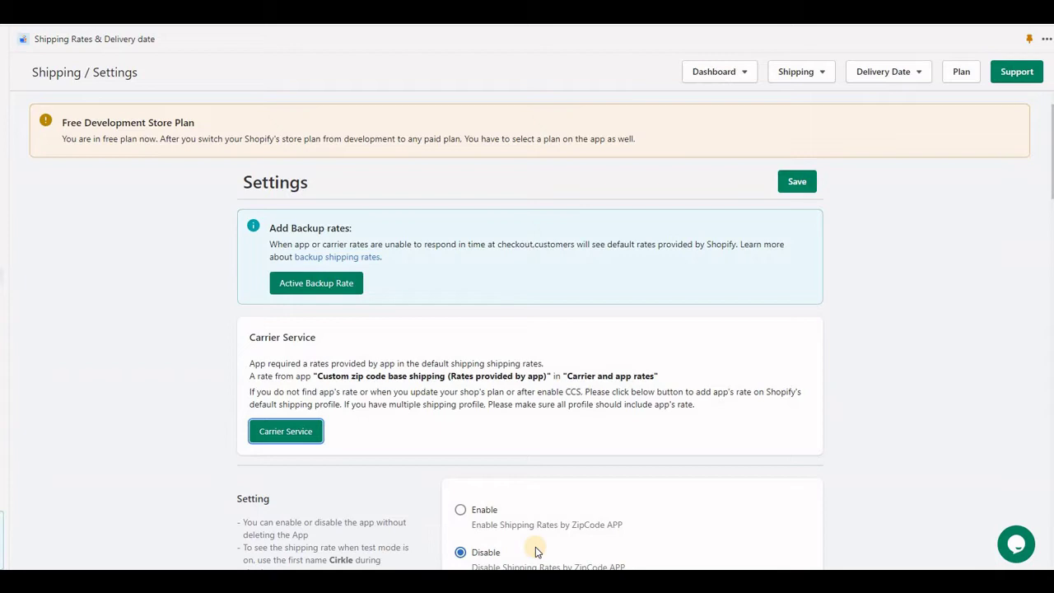
key(alt+Tab)
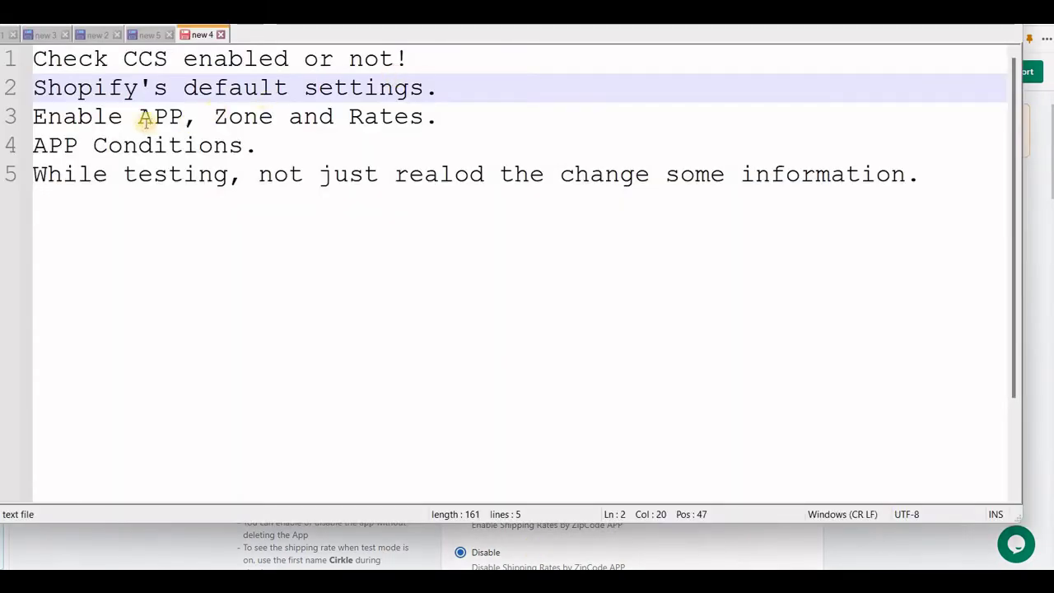
Add a carrier-or-app calculated rate to the Demo 1 profile's Domestic zone
key(alt+Tab)
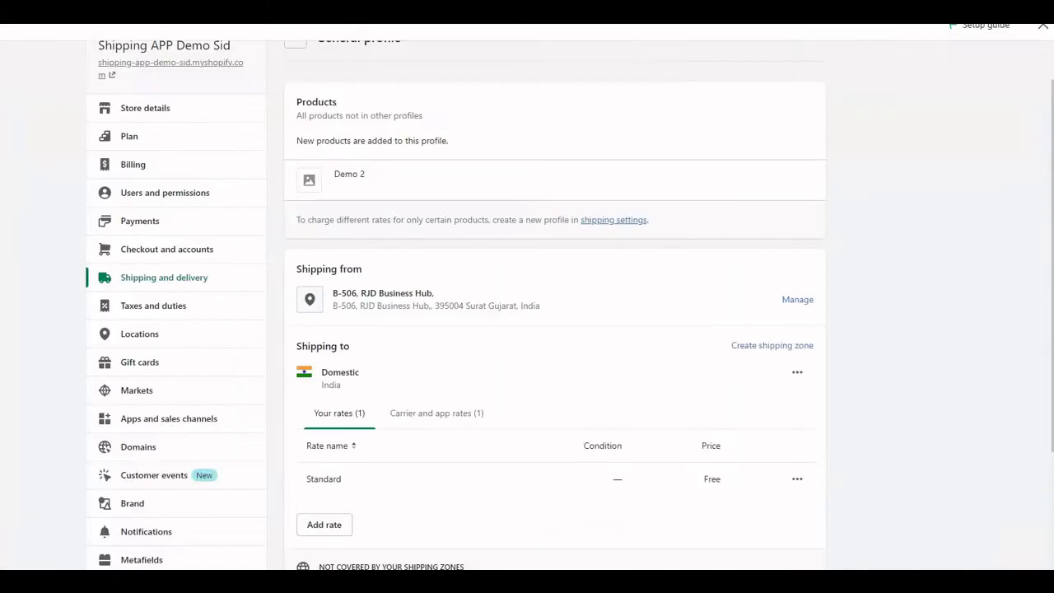
click(167, 277)
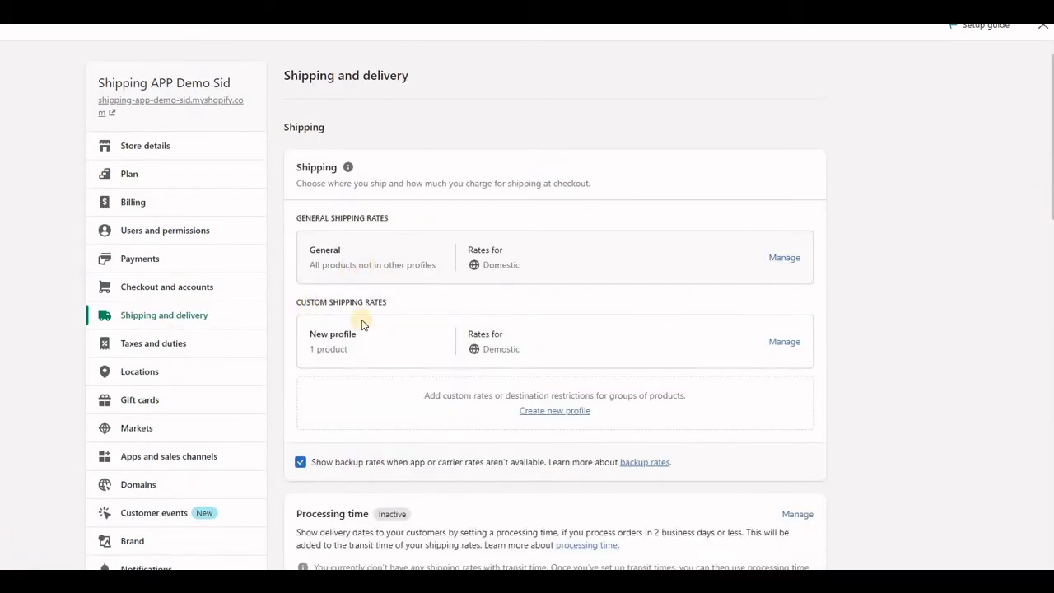
click(778, 344)
scroll(391, 354, down, 2)
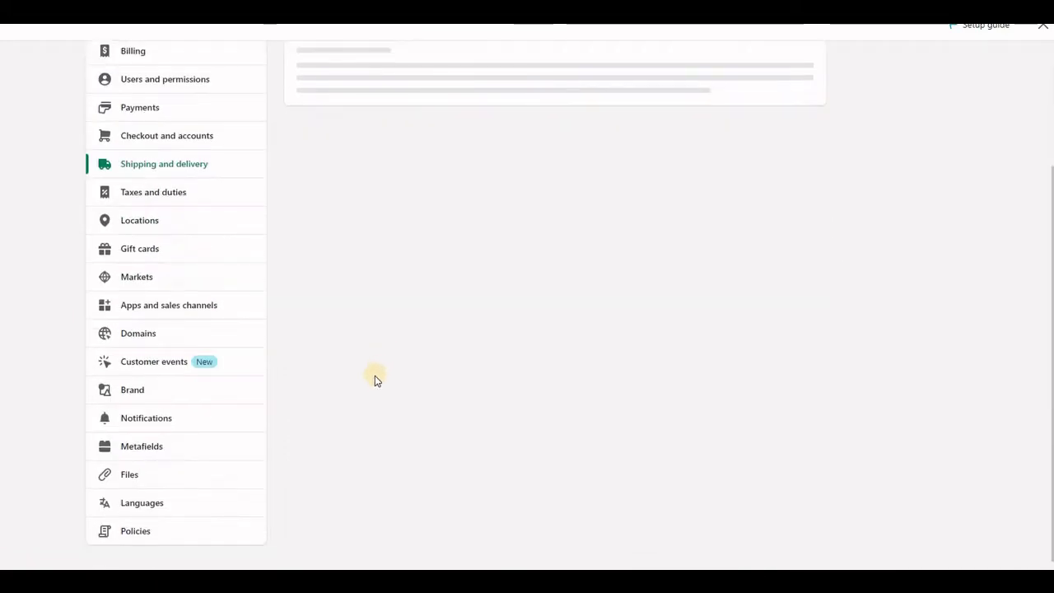
scroll(330, 501, down, 1)
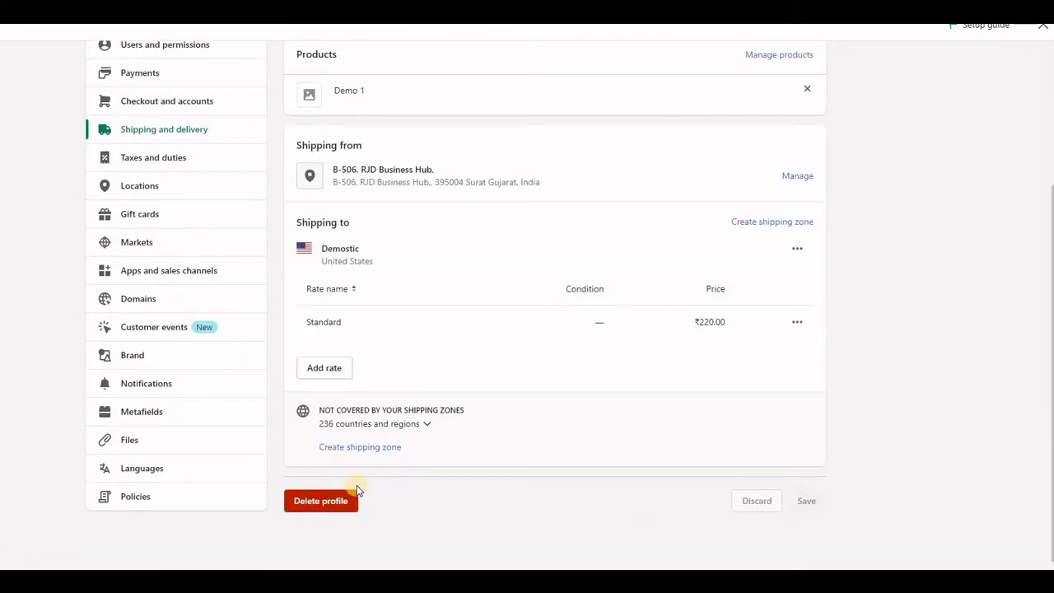
click(325, 369)
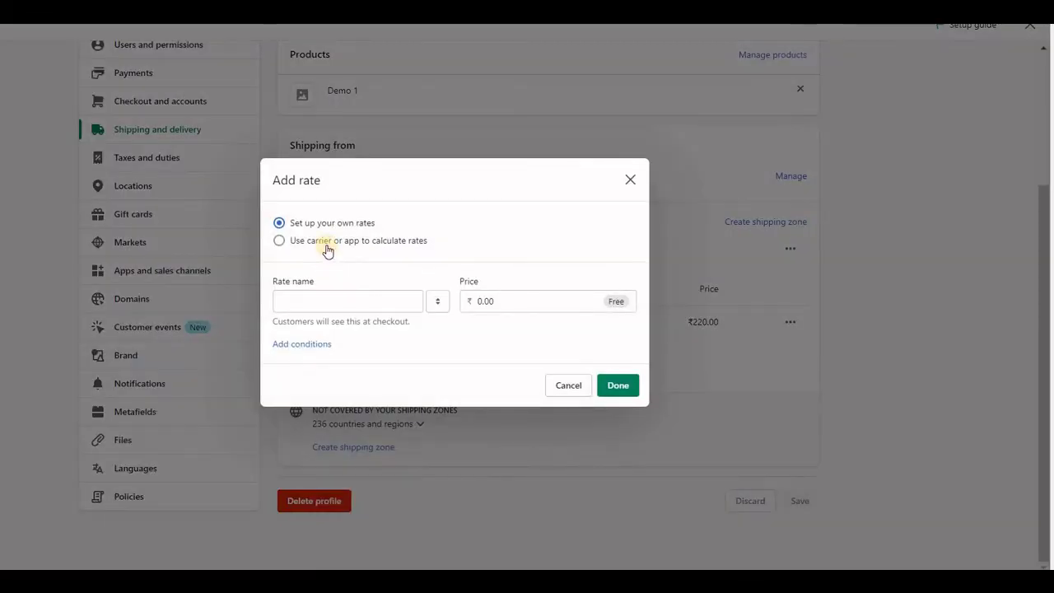
click(327, 243)
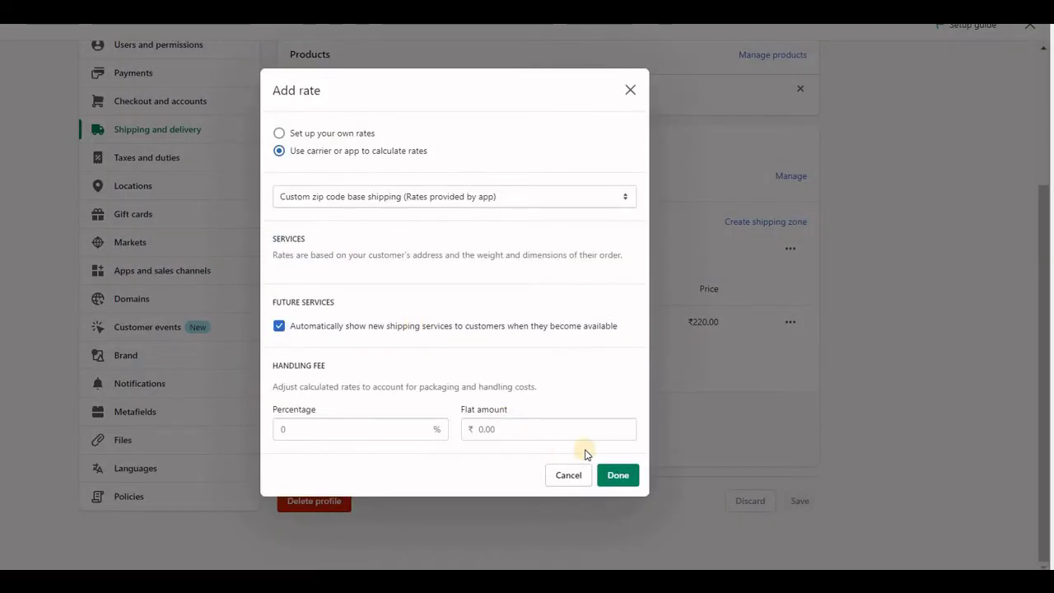
click(618, 468)
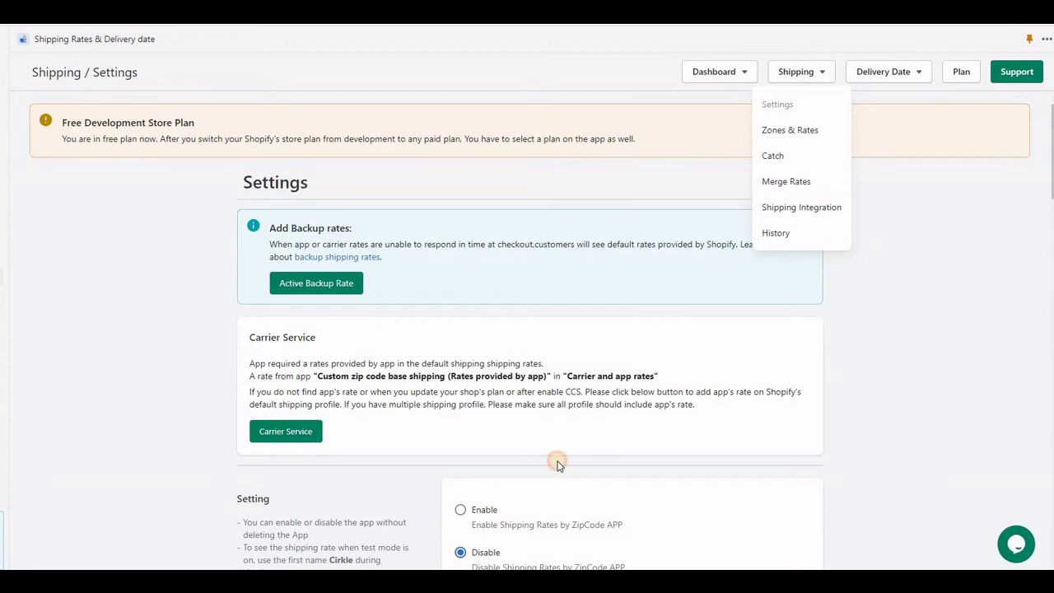
Switch the app's Setting from Test Mode to Enable and save the settings
scroll(373, 478, down, 3)
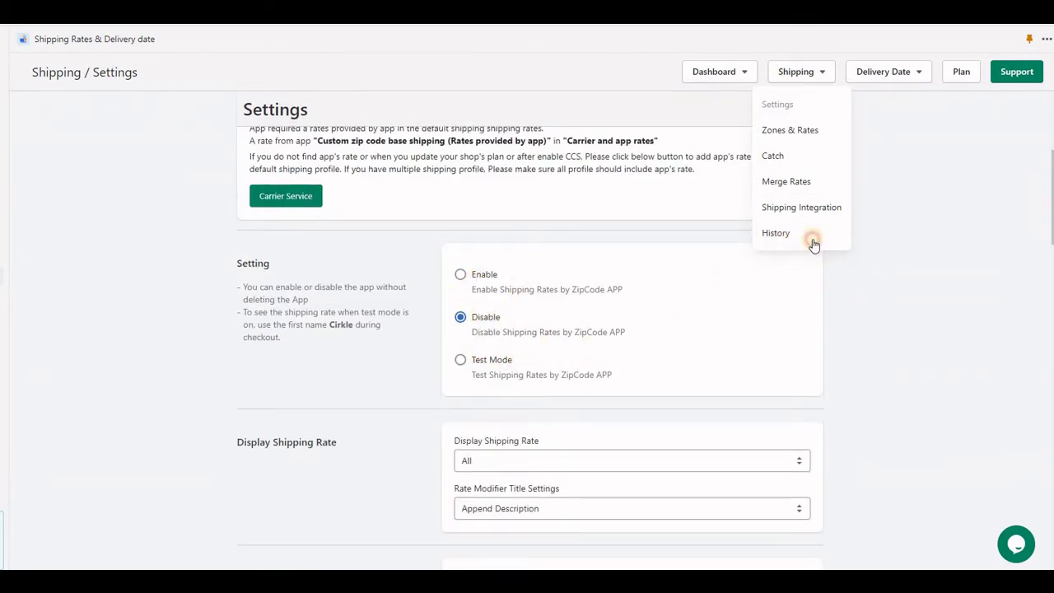
click(481, 280)
click(491, 362)
drag(291, 325, 354, 328)
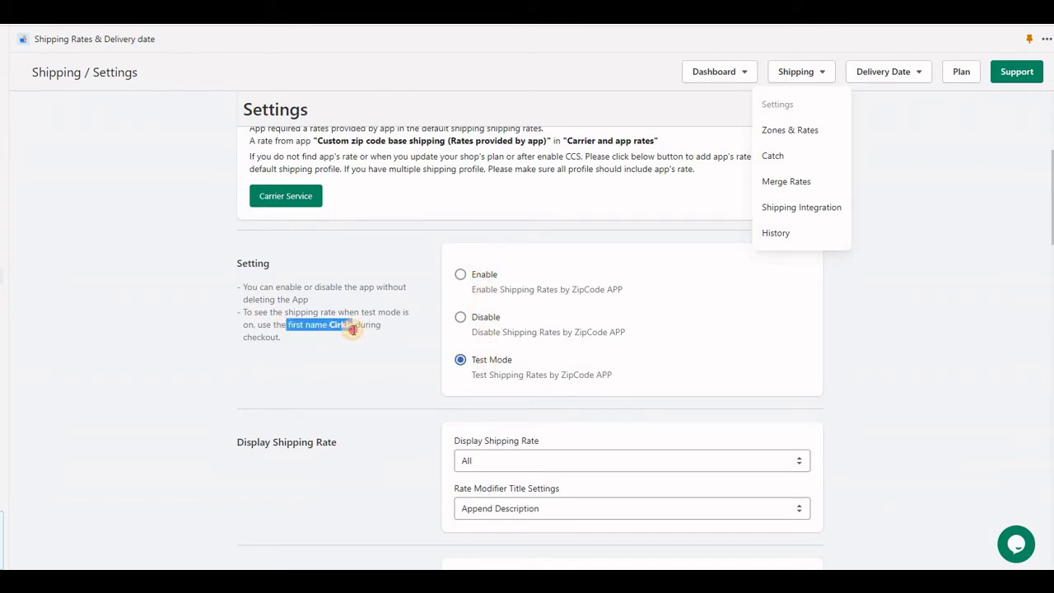
click(373, 385)
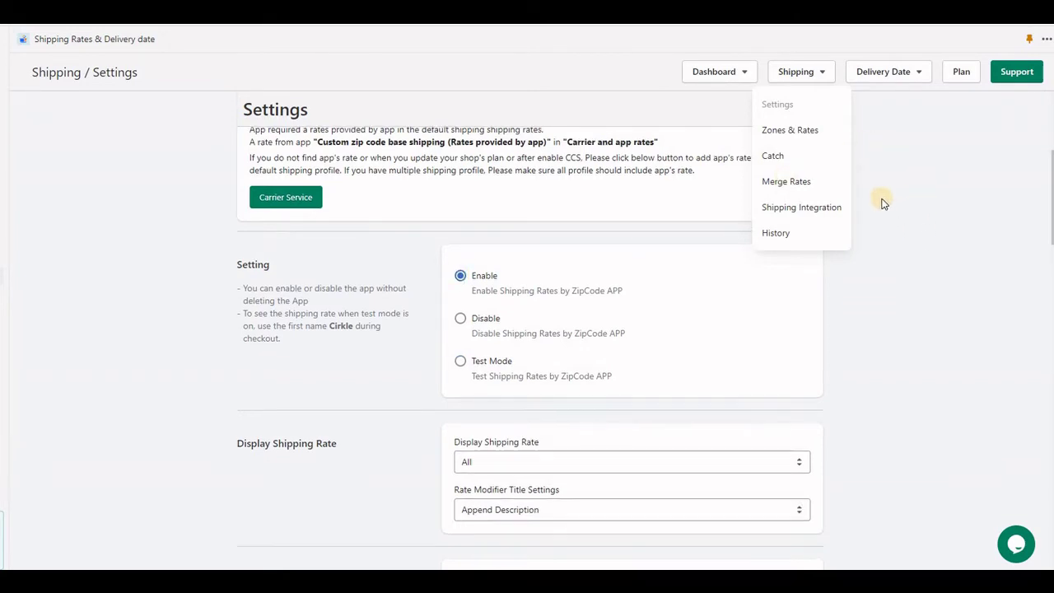
scroll(883, 204, up, 3)
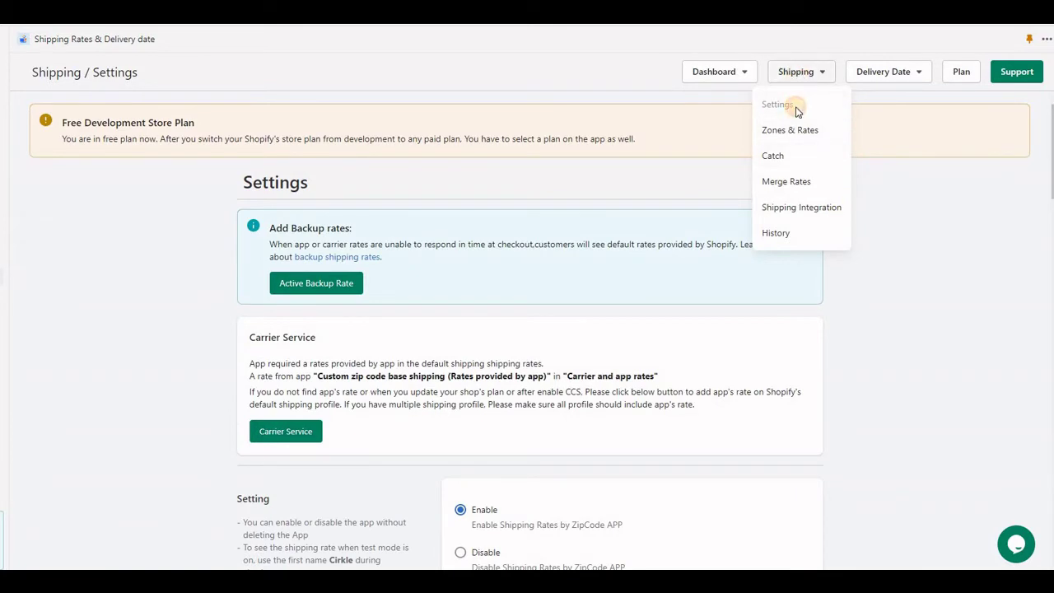
click(797, 182)
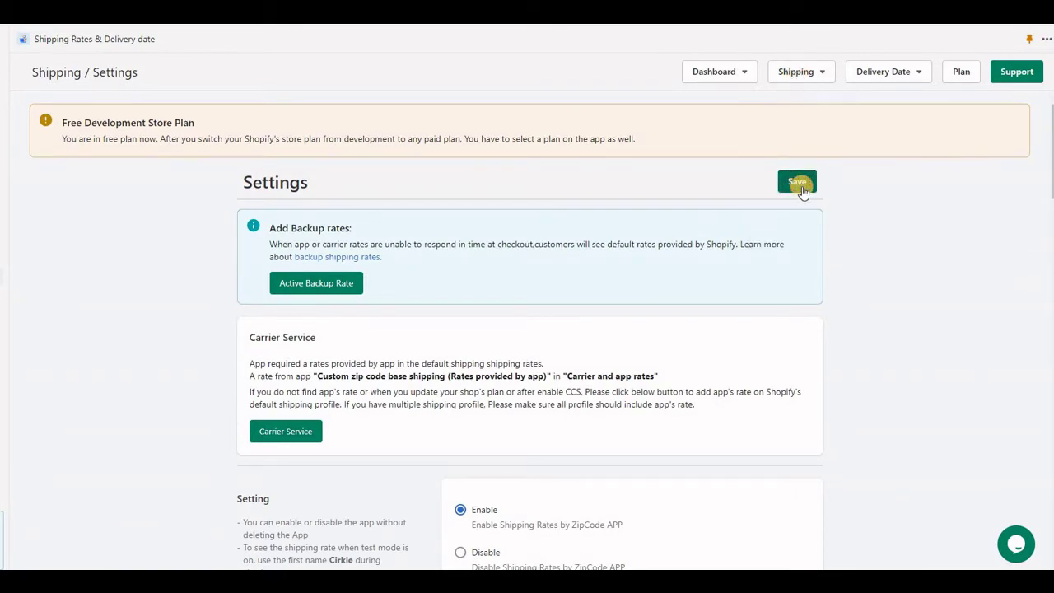
Under Zones & Rates, open the Domestic zone's Standard Shipping rate for editing
click(796, 74)
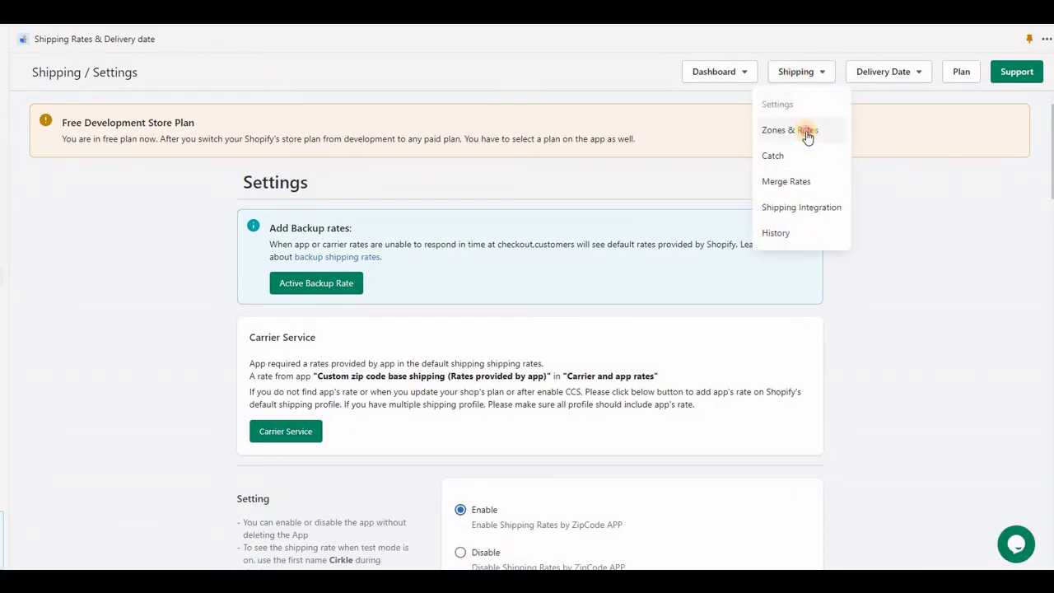
click(807, 138)
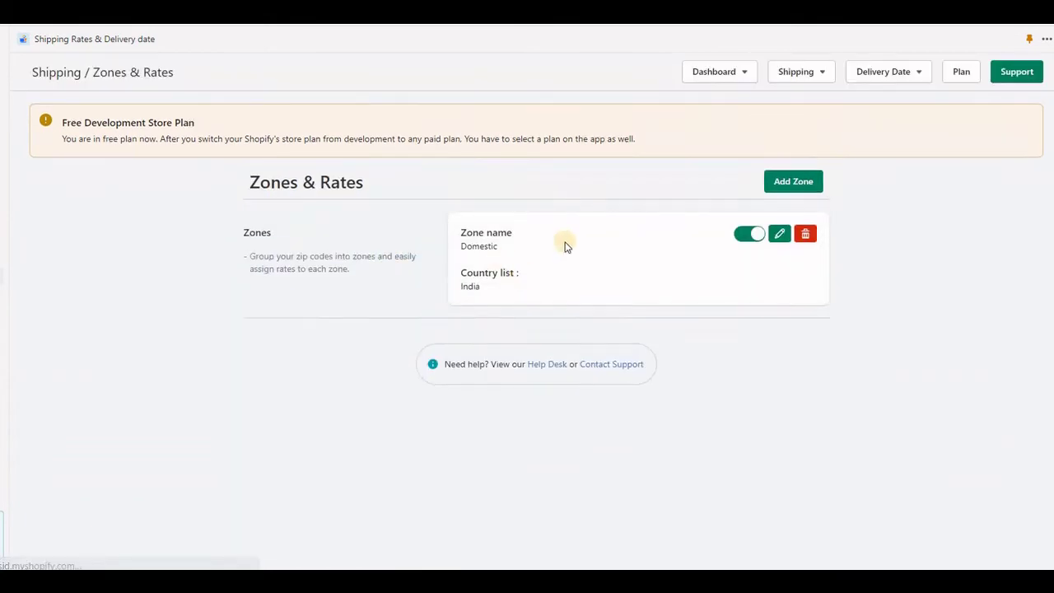
click(780, 236)
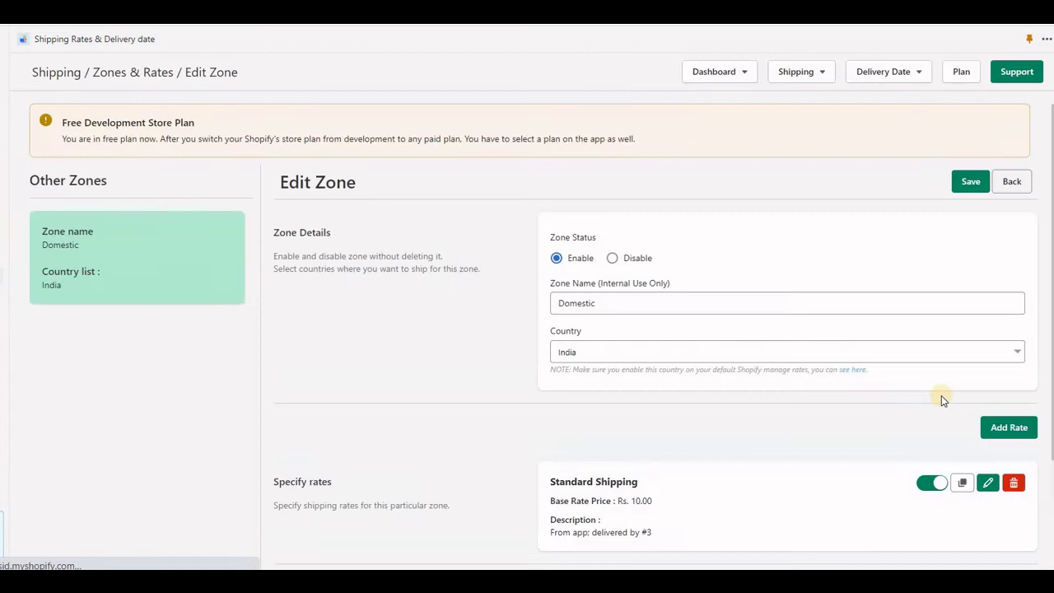
scroll(921, 359, down, 1)
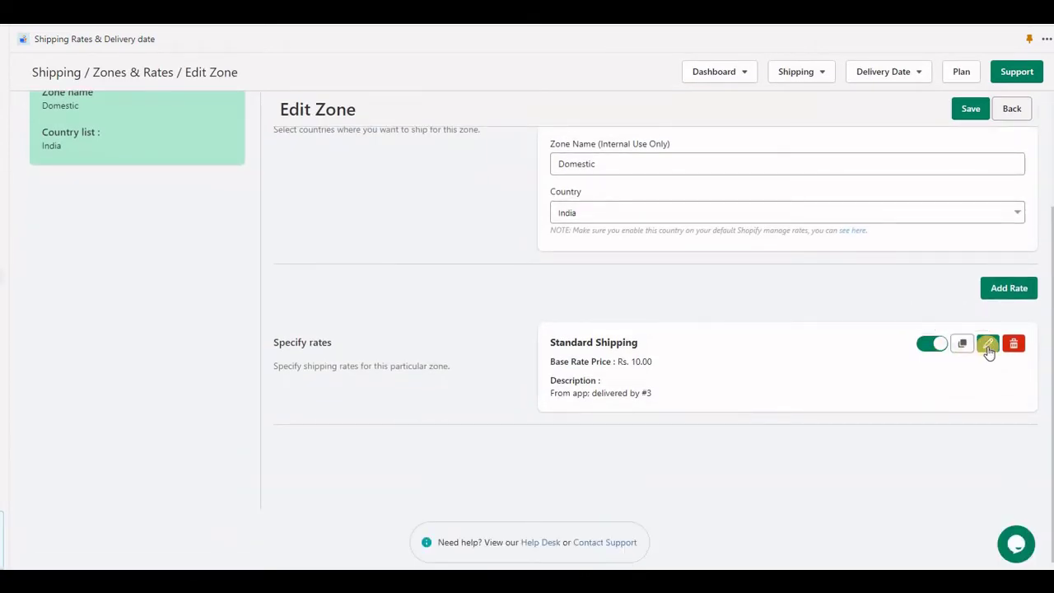
click(988, 344)
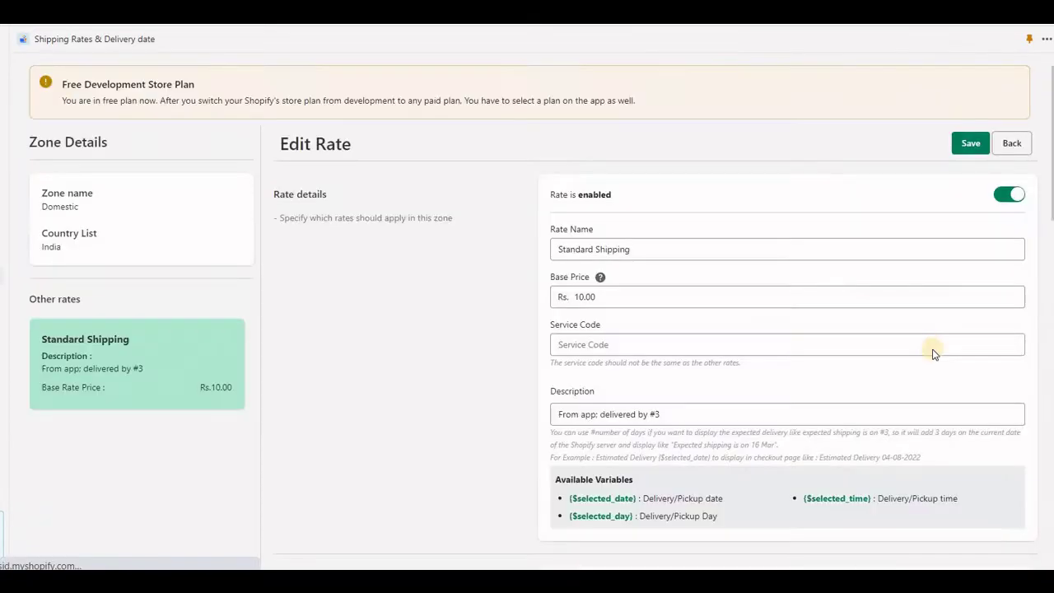
Review the Standard Shipping rate's name and base price fields
scroll(929, 349, down, 2)
scroll(729, 354, down, 7)
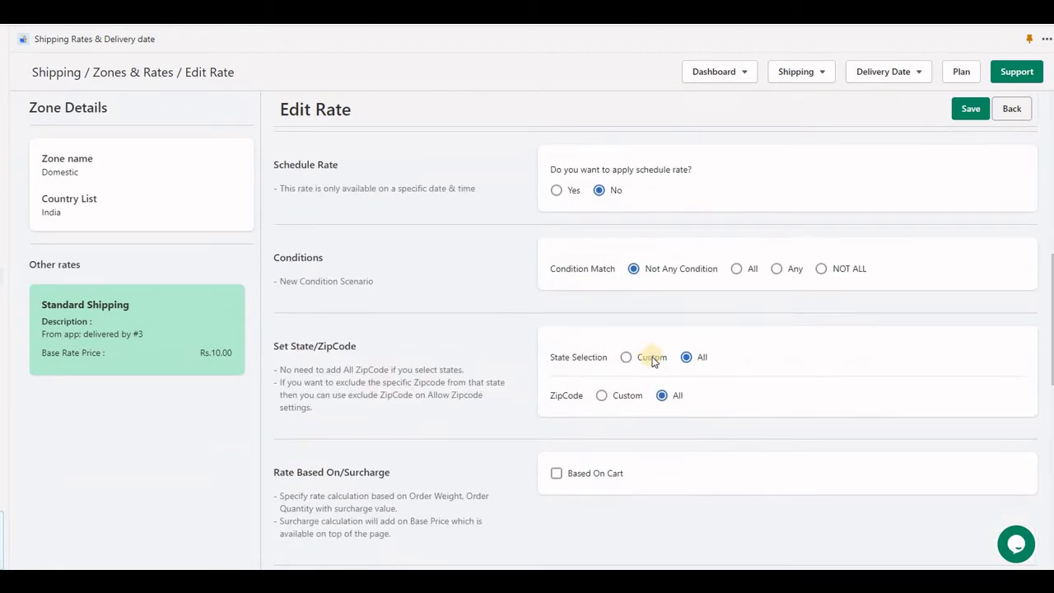
scroll(653, 357, down, 1)
scroll(692, 367, up, 8)
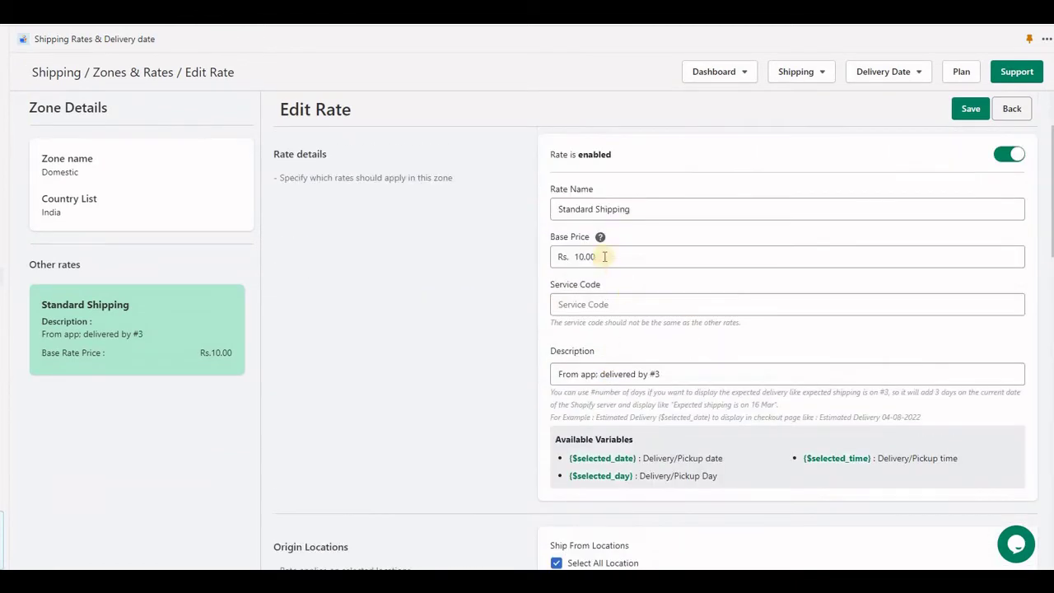
drag(656, 212, 522, 214)
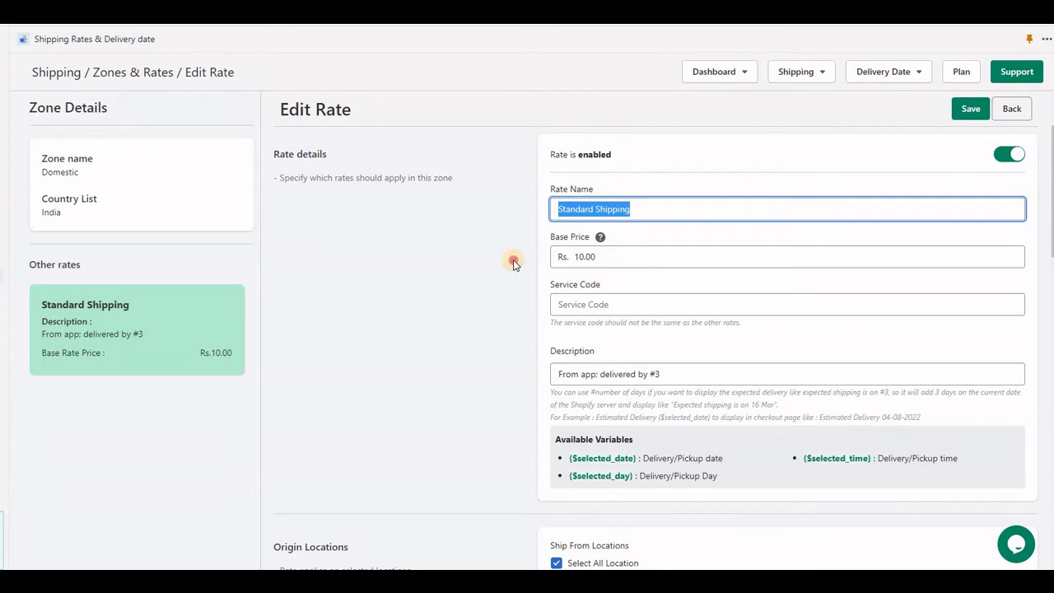
key(Tab)
key(alt+Tab)
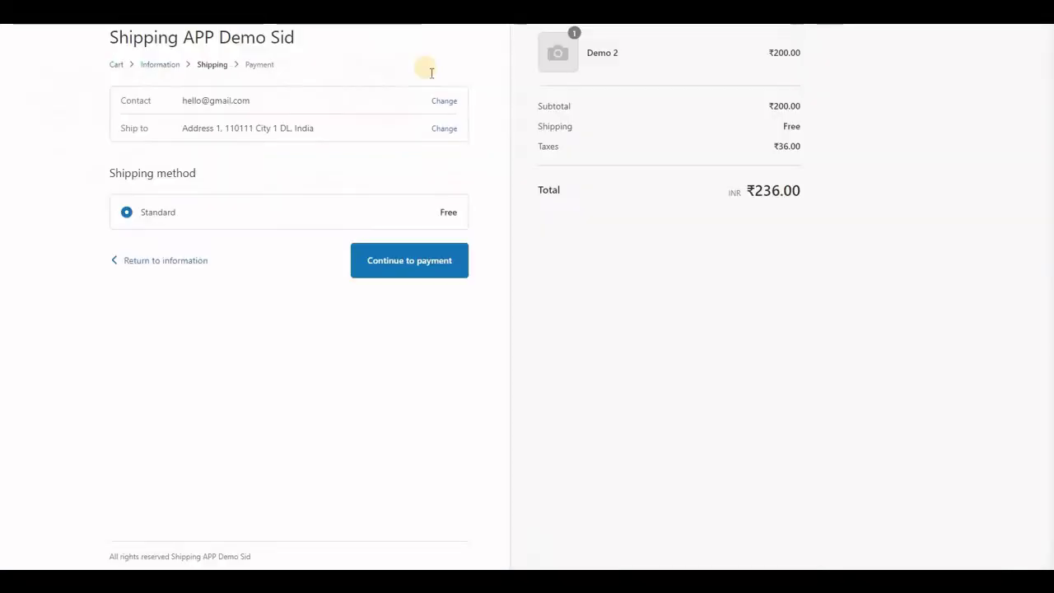
Edit the checkout street address and confirm the app's ₹10.00 Standard Shipping rate, delivered by Wednesday 3 Aug
click(443, 128)
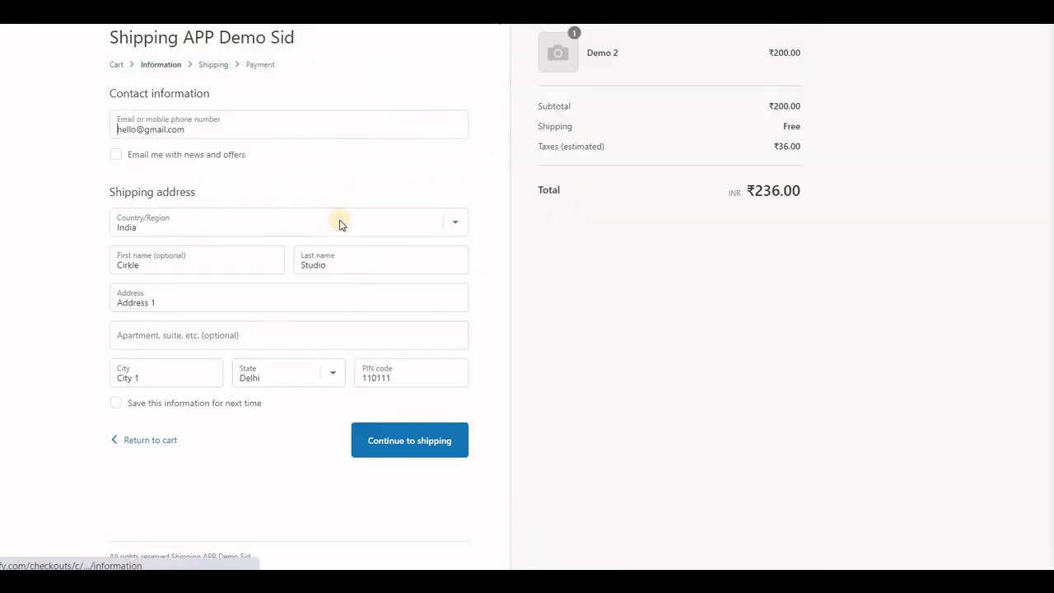
click(188, 307)
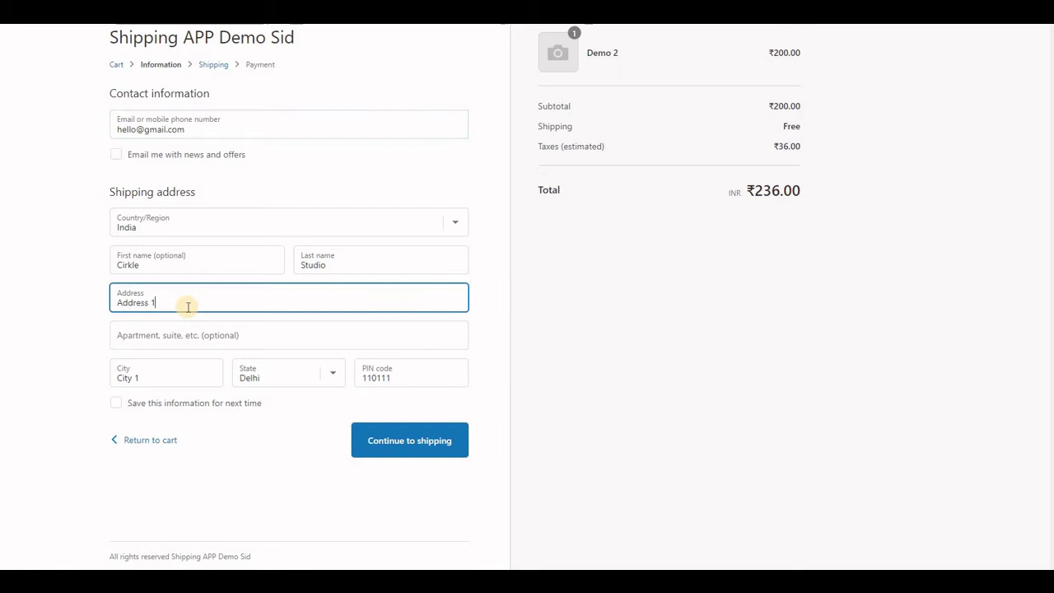
key(BackSpace)
text(2)
click(423, 447)
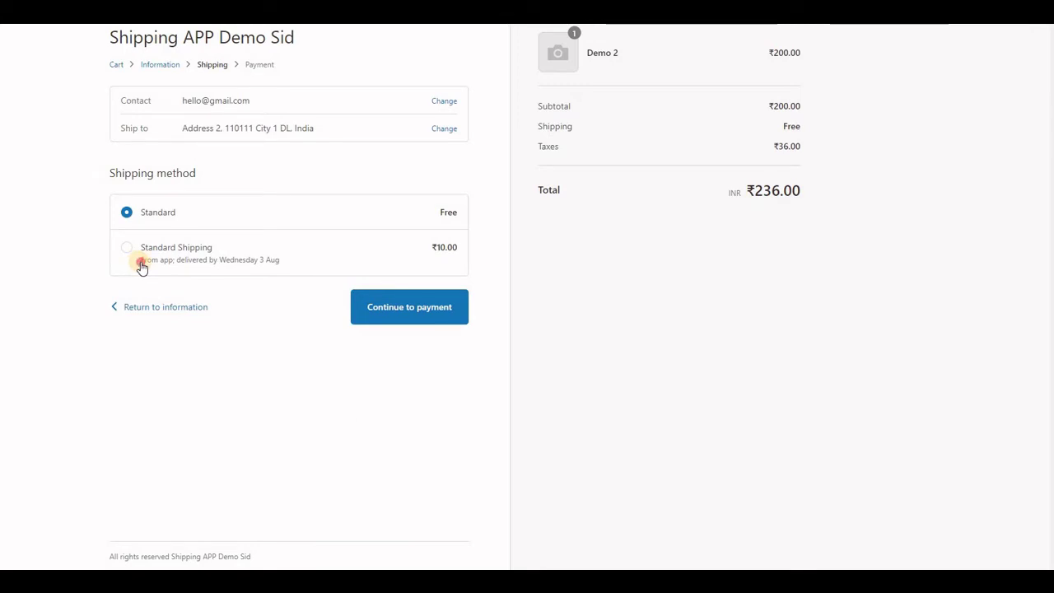
drag(140, 262, 281, 269)
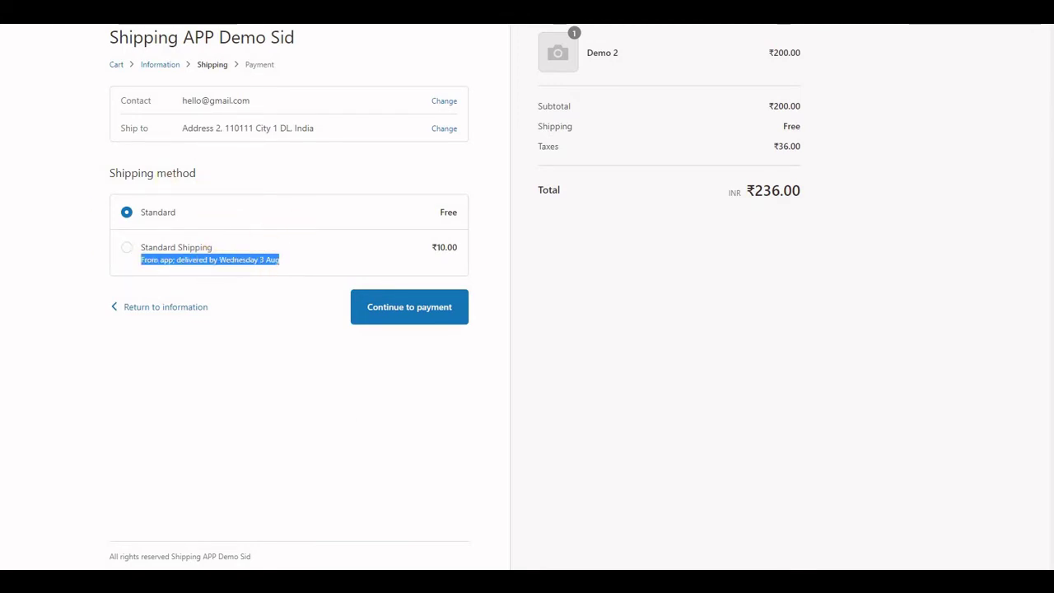
click(147, 219)
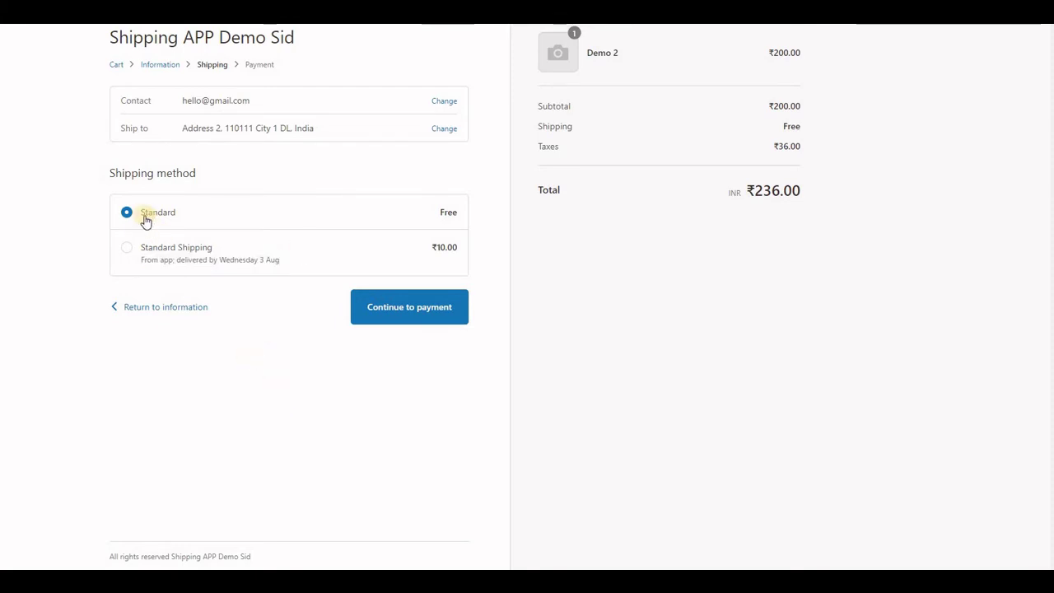
drag(185, 224, 243, 216)
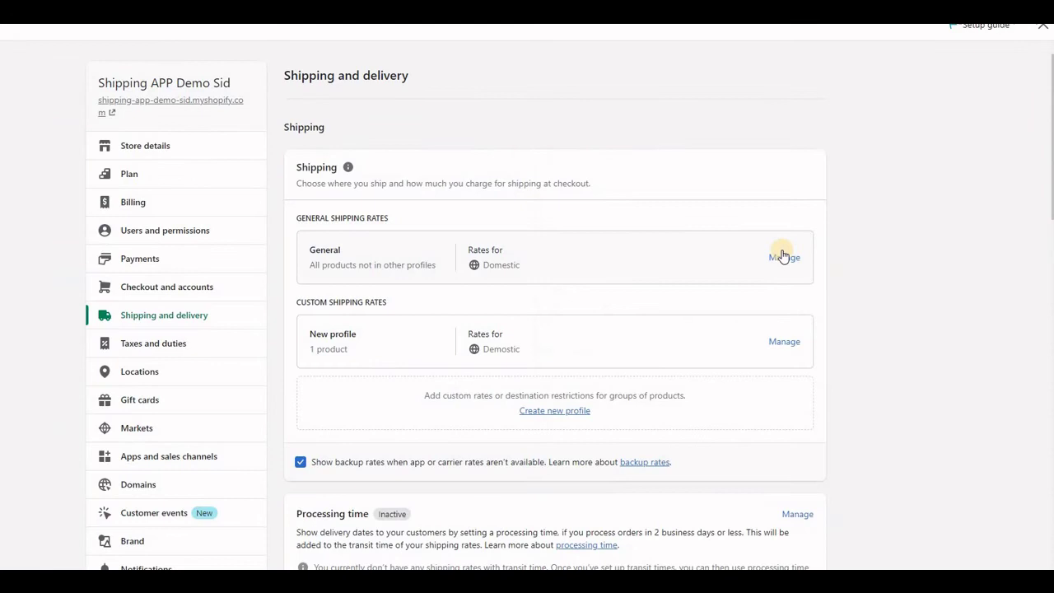
Delete the free Standard rate from the General profile's Domestic zone
click(783, 259)
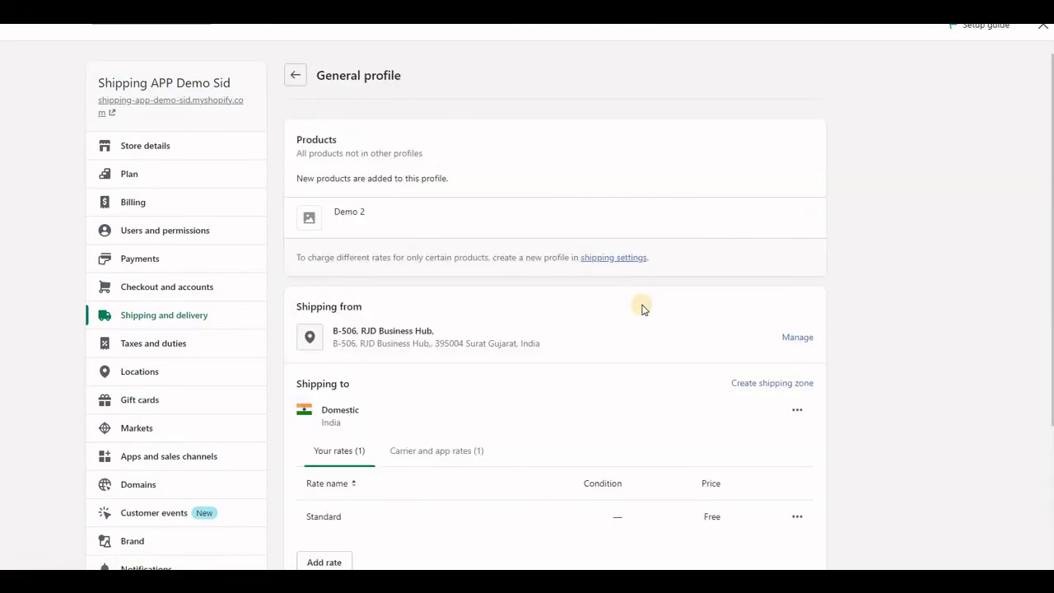
scroll(741, 301, down, 3)
click(797, 322)
click(762, 376)
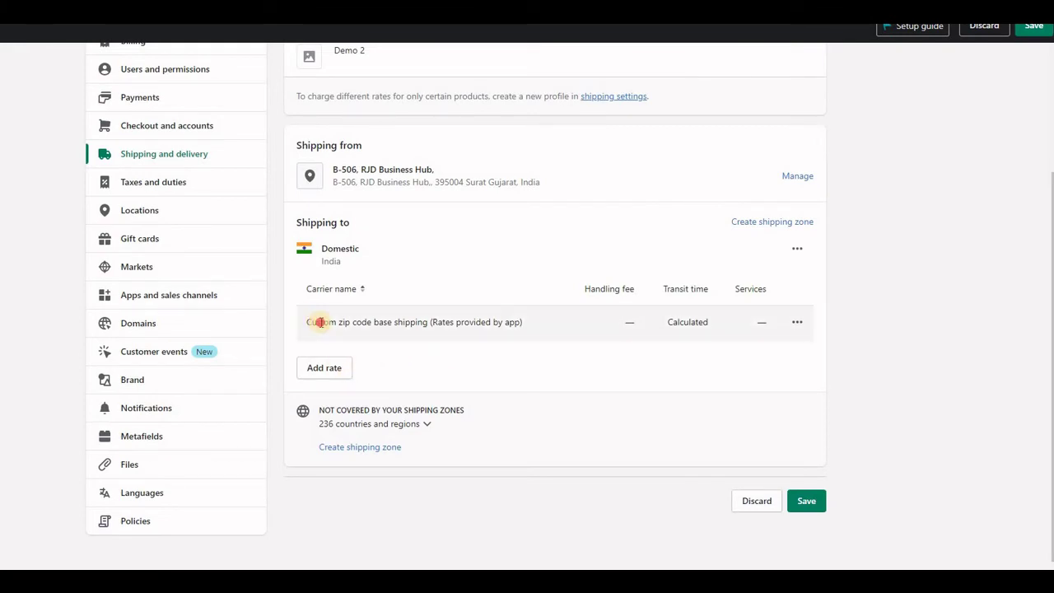
Inspect the remaining app carrier rate's settings unchanged and save the General profile
drag(312, 322, 504, 323)
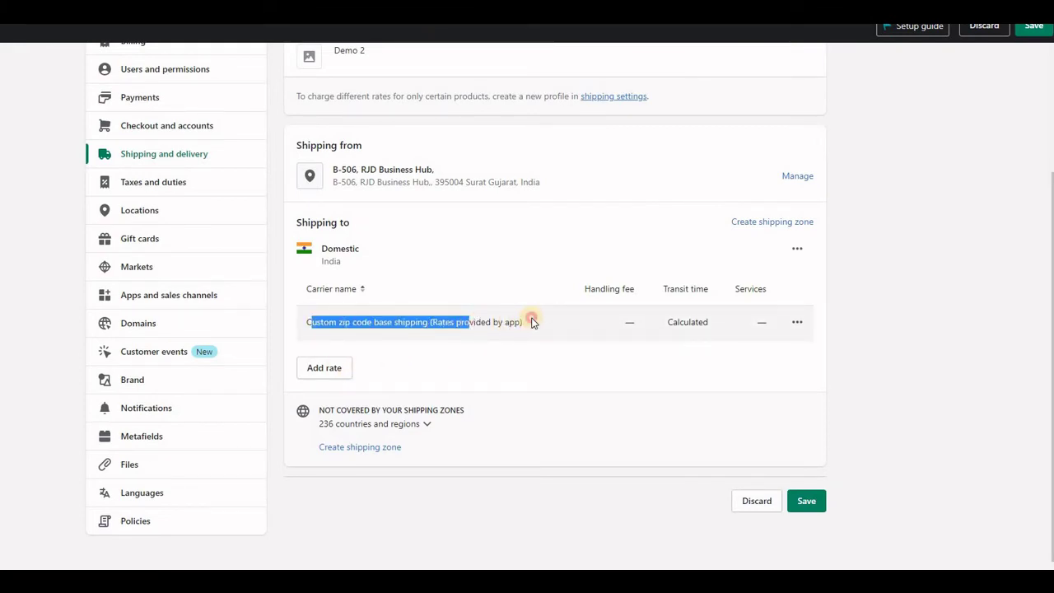
click(314, 335)
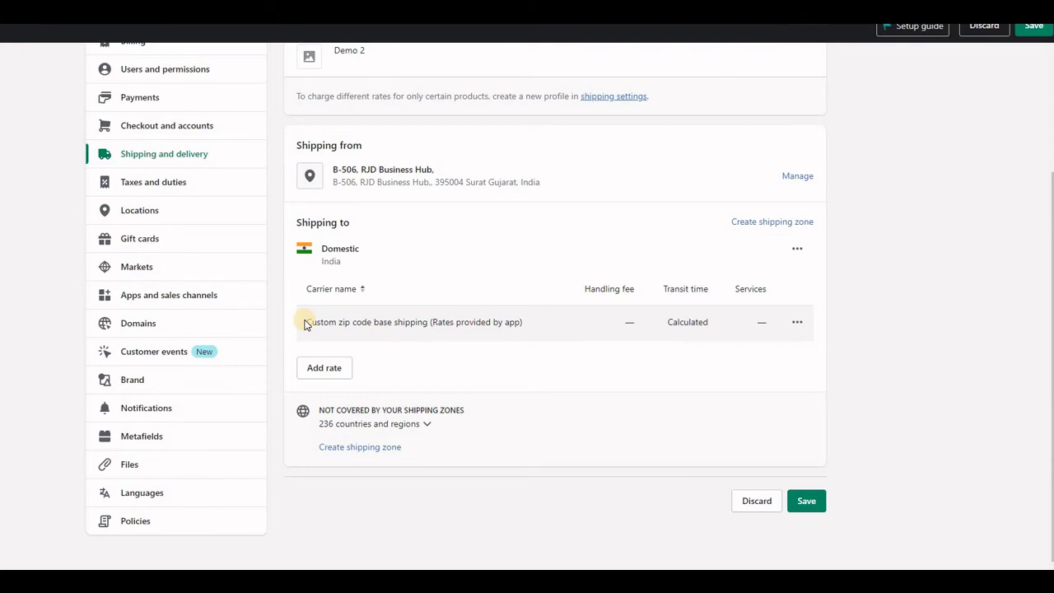
click(797, 324)
click(789, 353)
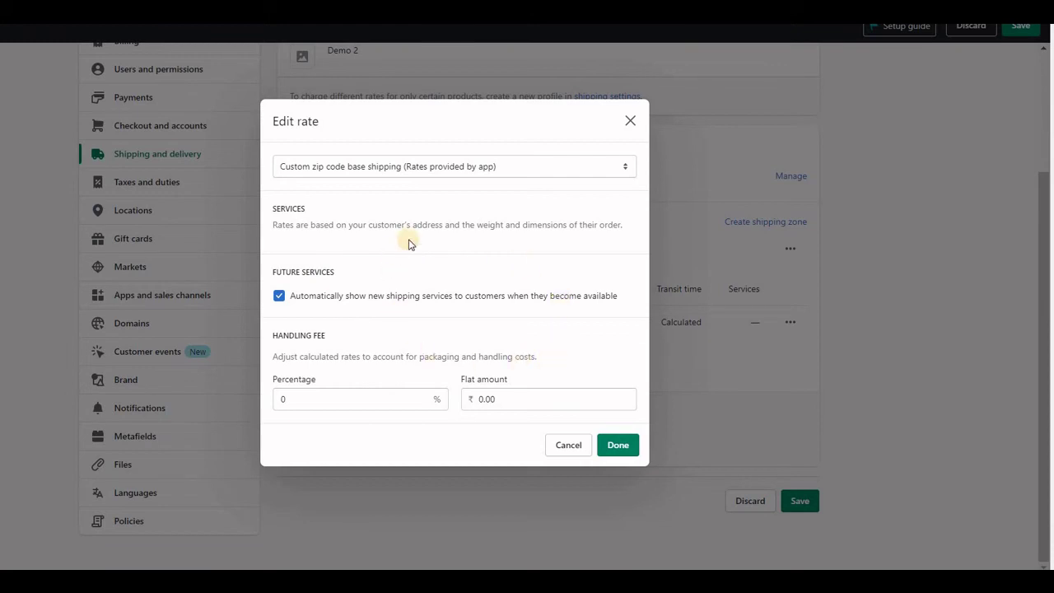
click(617, 444)
click(803, 503)
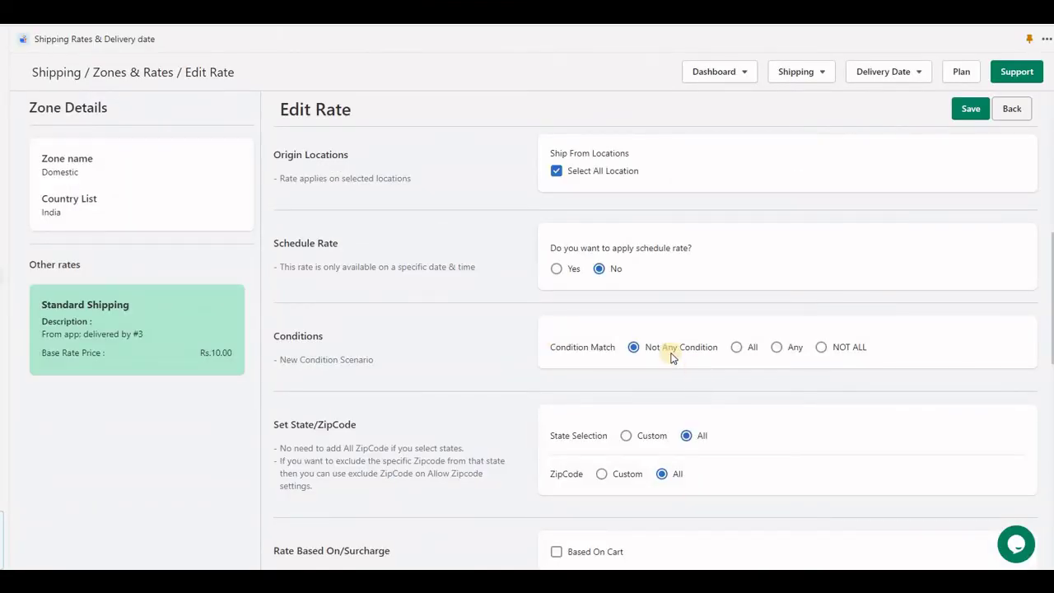
Set Condition Match to All with Quantity greater than or equals 5 items, and save the rate
scroll(675, 345, down, 1)
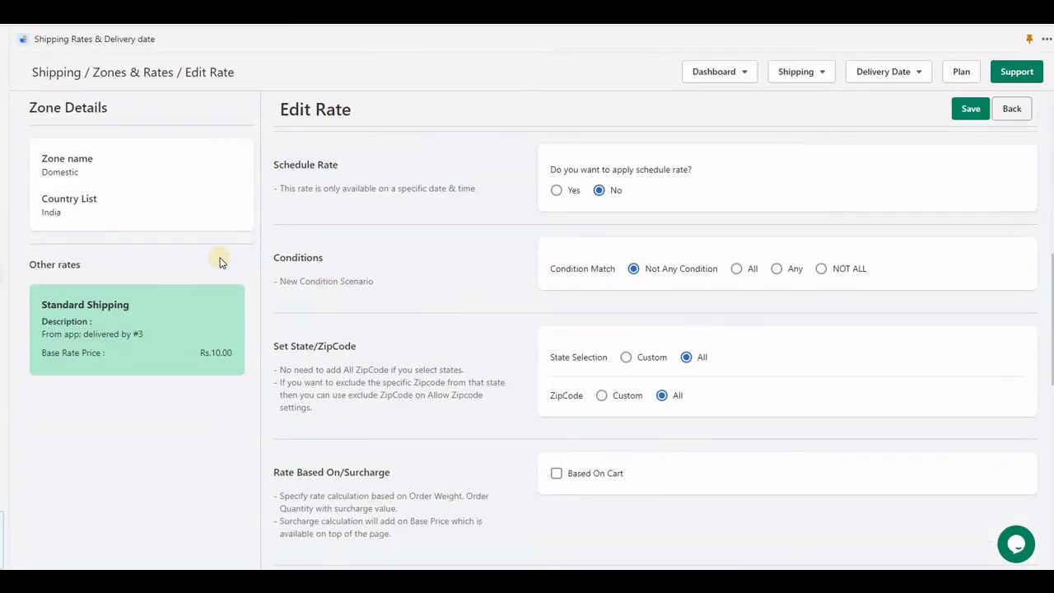
click(736, 270)
click(678, 321)
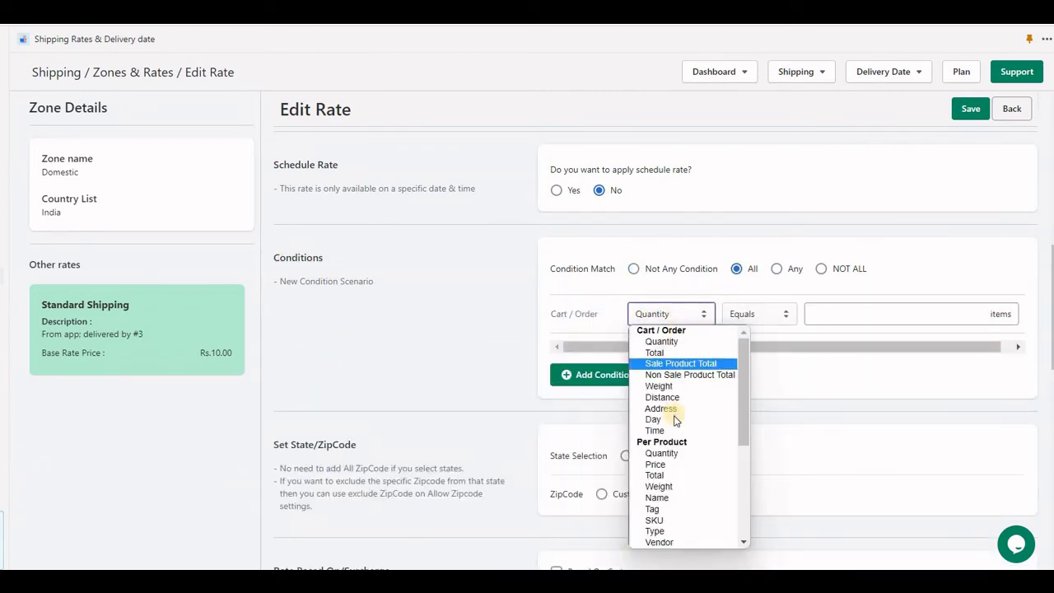
scroll(671, 362, down, 3)
scroll(675, 396, up, 3)
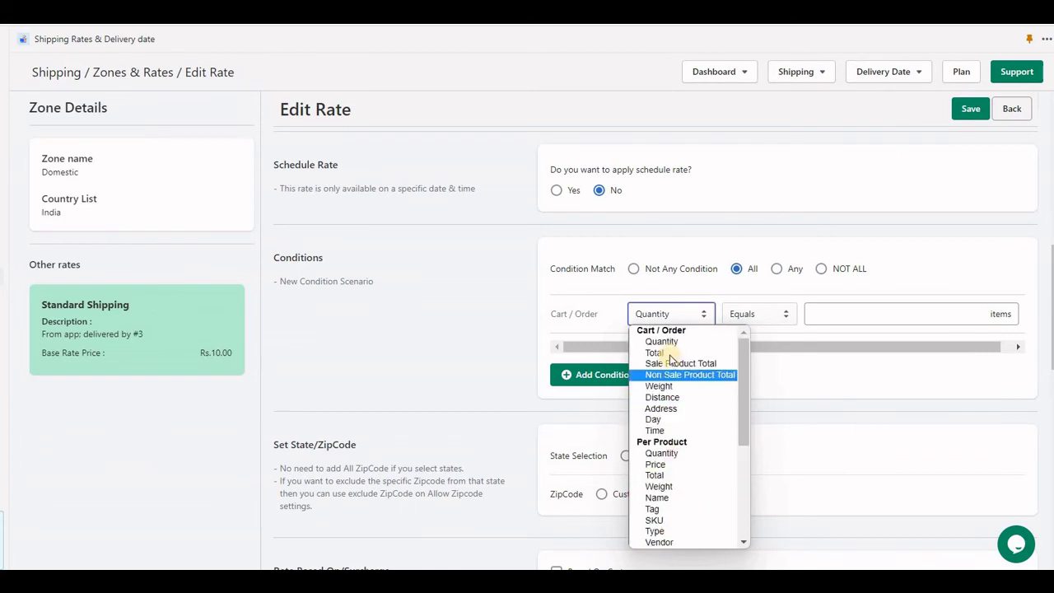
click(756, 317)
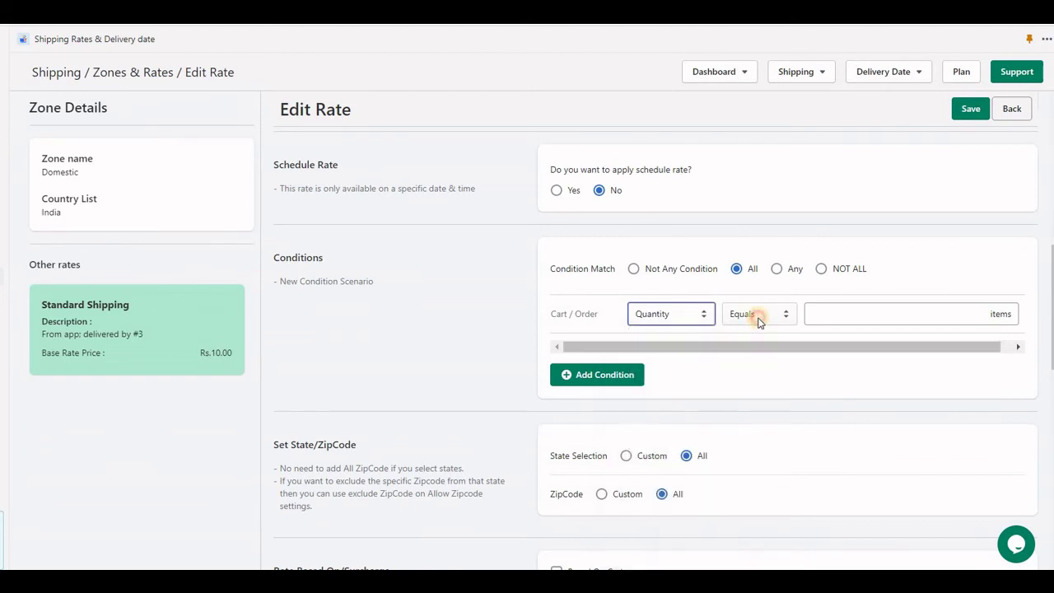
click(754, 316)
click(813, 352)
click(862, 320)
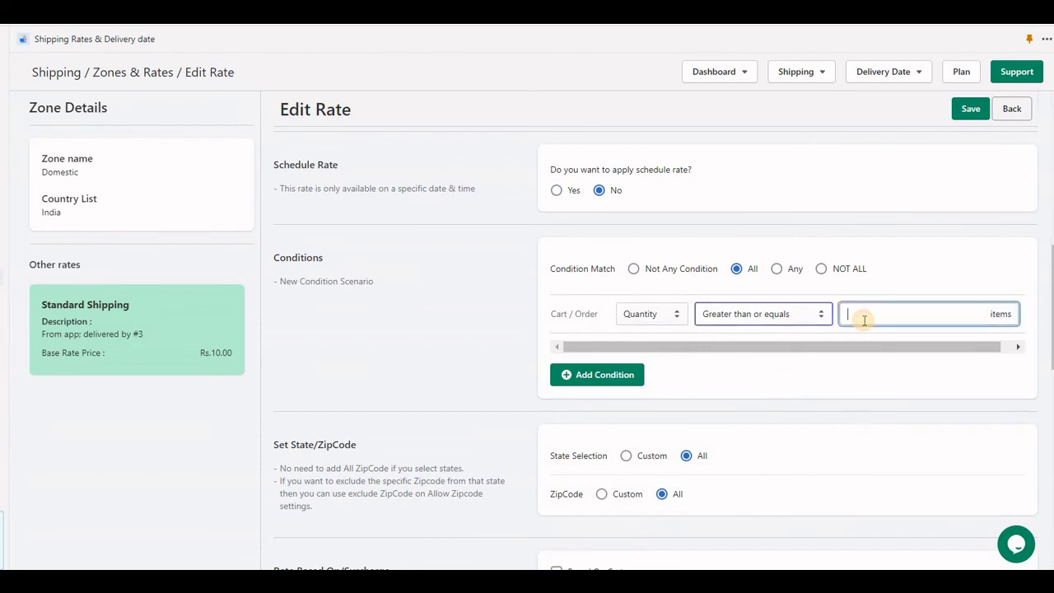
text(5)
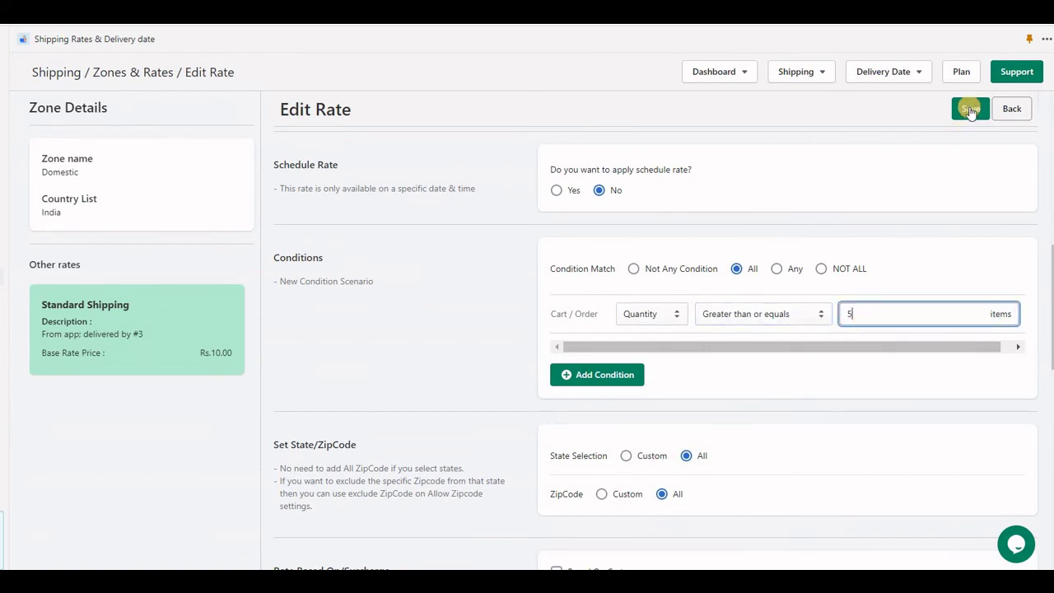
click(970, 110)
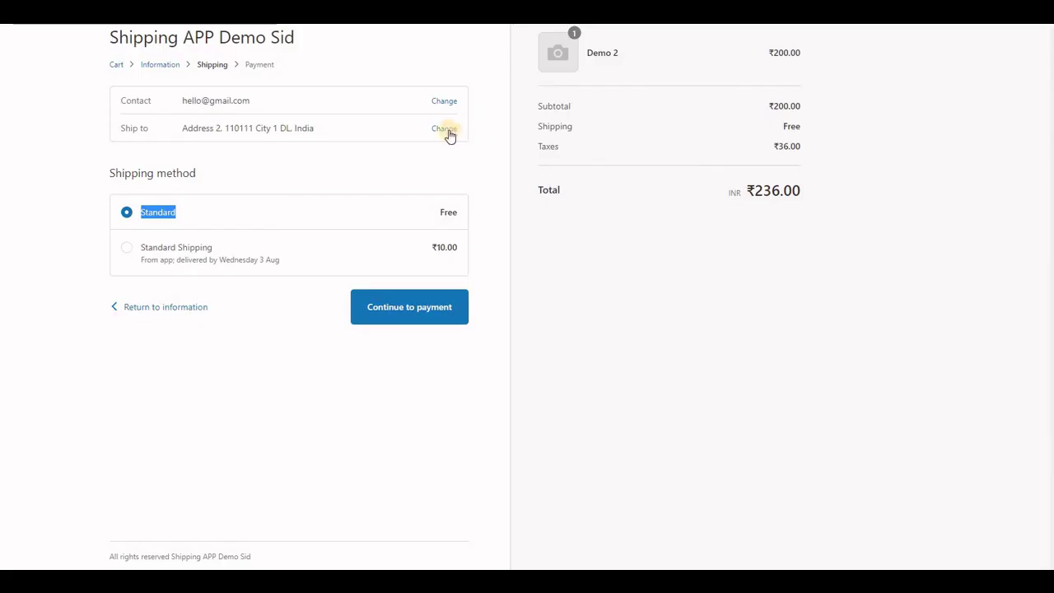
Re-enter the street address and confirm the one-item order gets a can't-ship message instead of rates
click(442, 129)
click(181, 292)
key(BackSpace)
text(3)
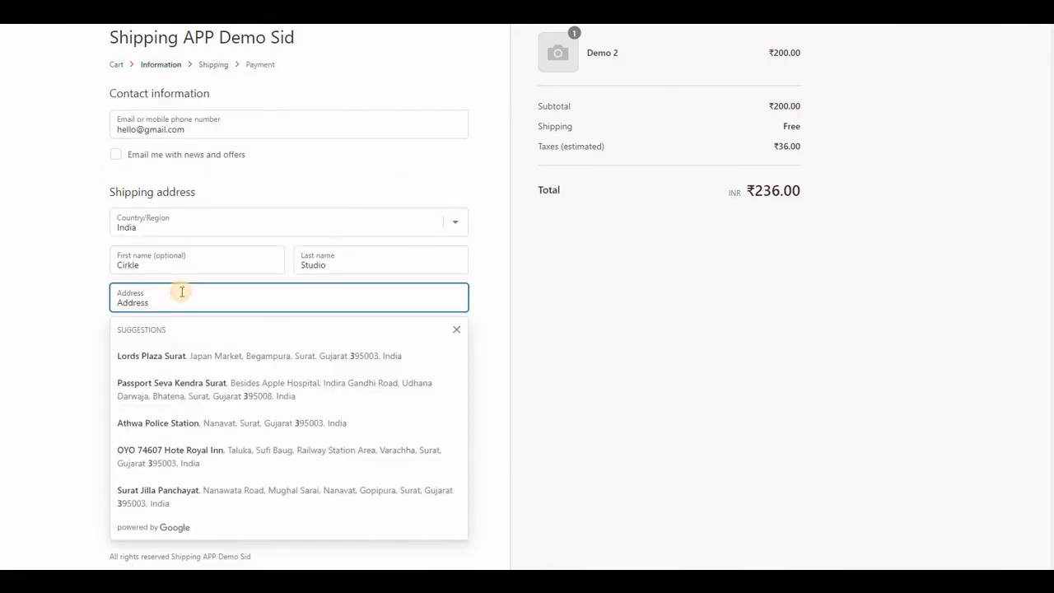
text(4)
click(71, 414)
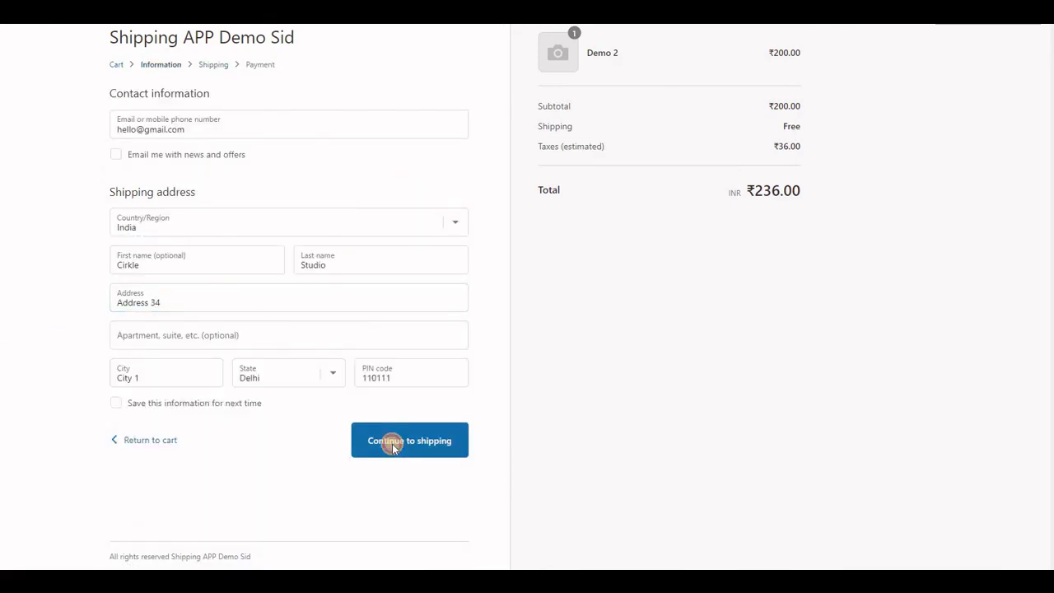
click(392, 444)
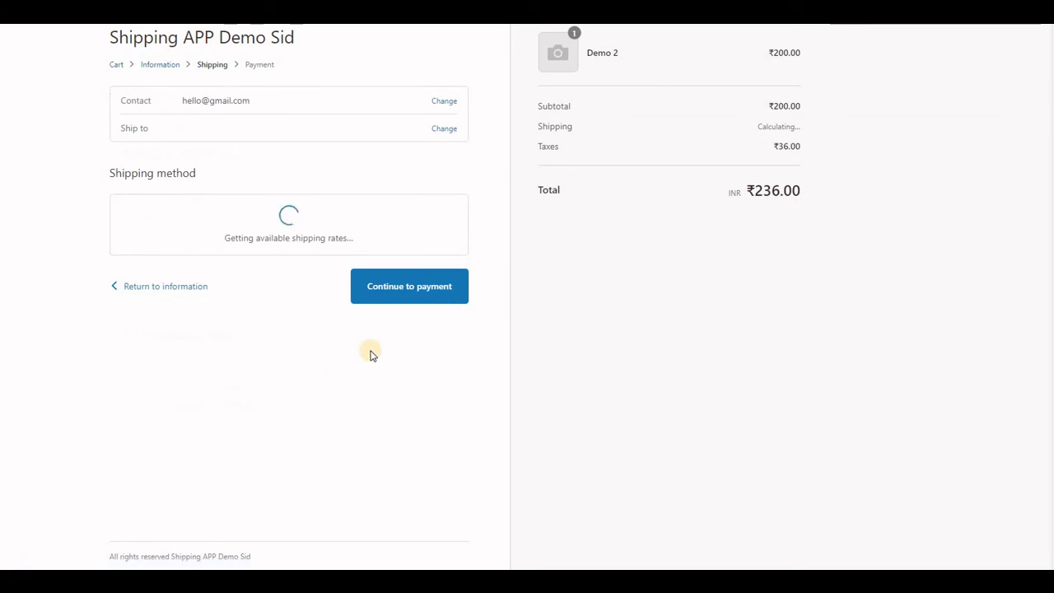
drag(146, 258, 358, 270)
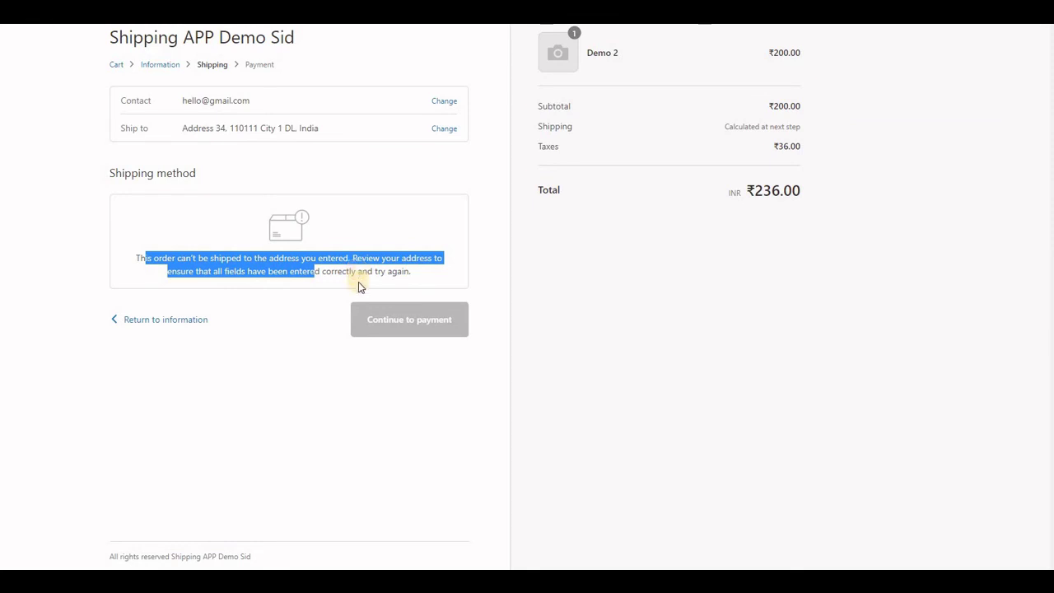
click(444, 129)
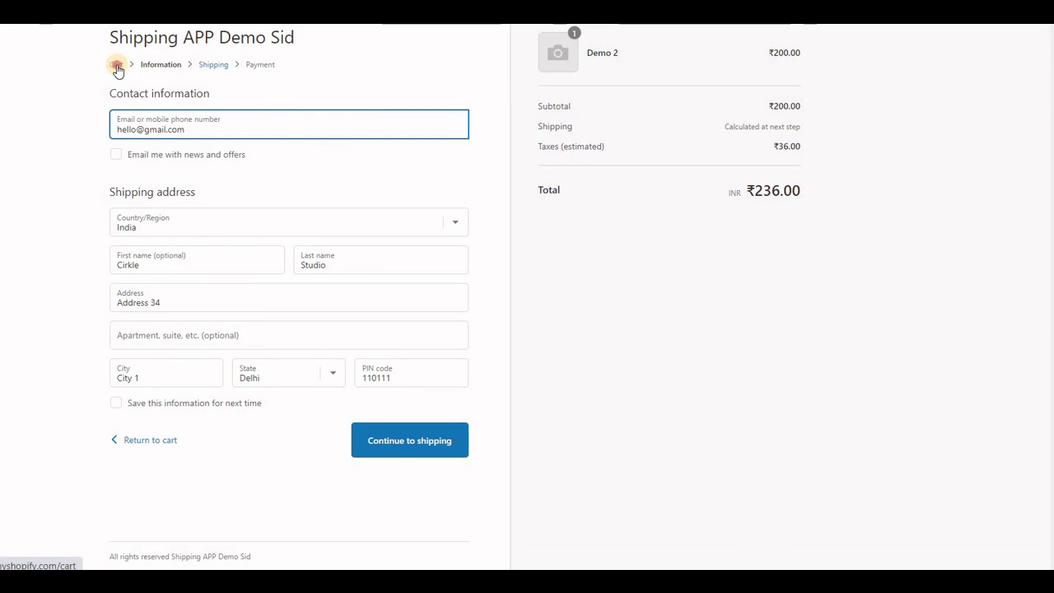
Back in the cart, set Demo 2's quantity to 5 (Rs. 1,000.00 subtotal) and check out
click(117, 66)
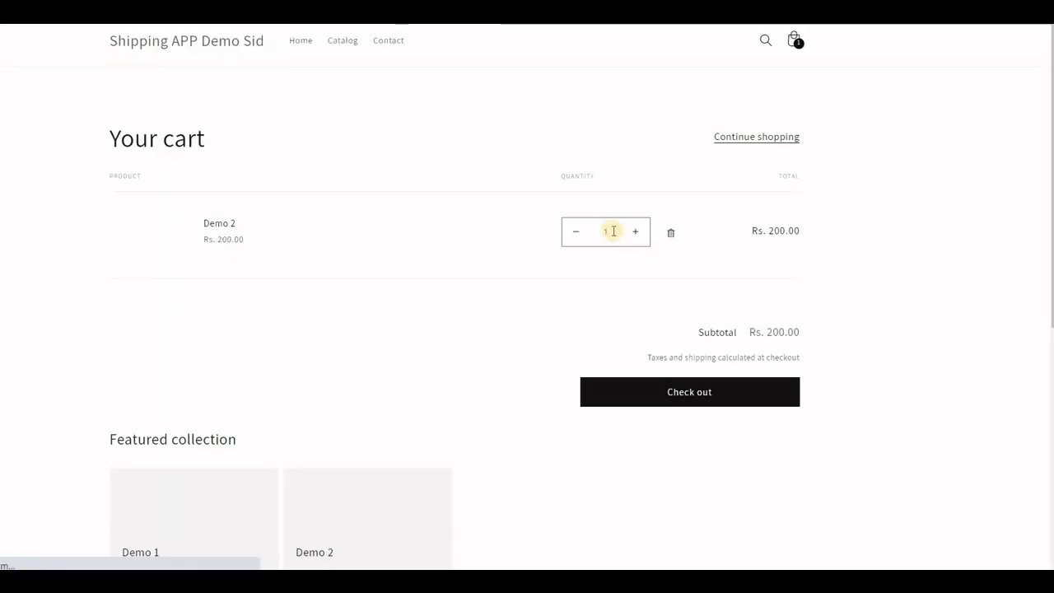
double_click(612, 231)
text(5)
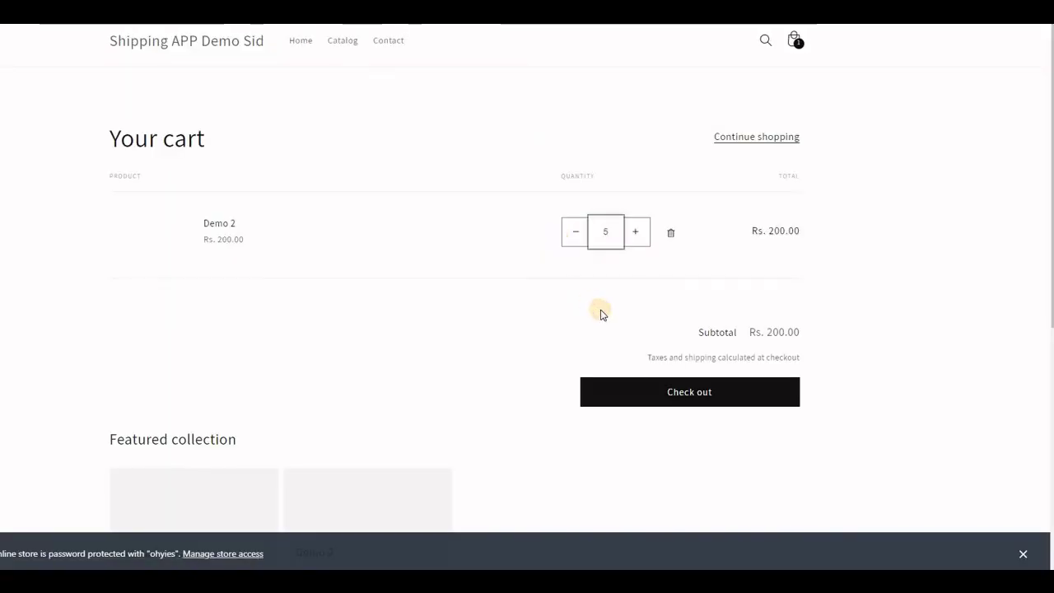
click(640, 391)
click(656, 397)
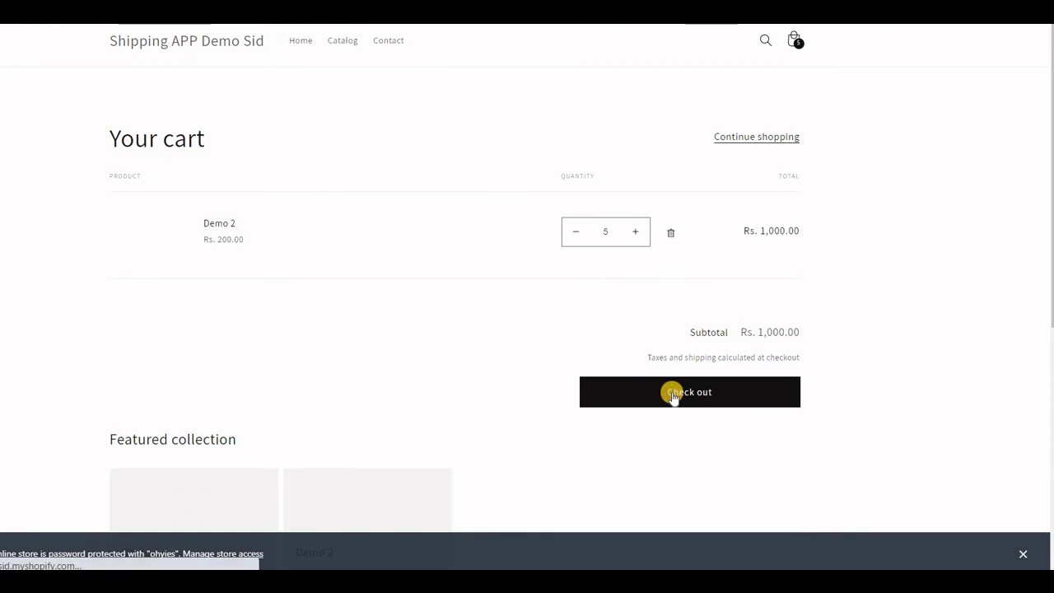